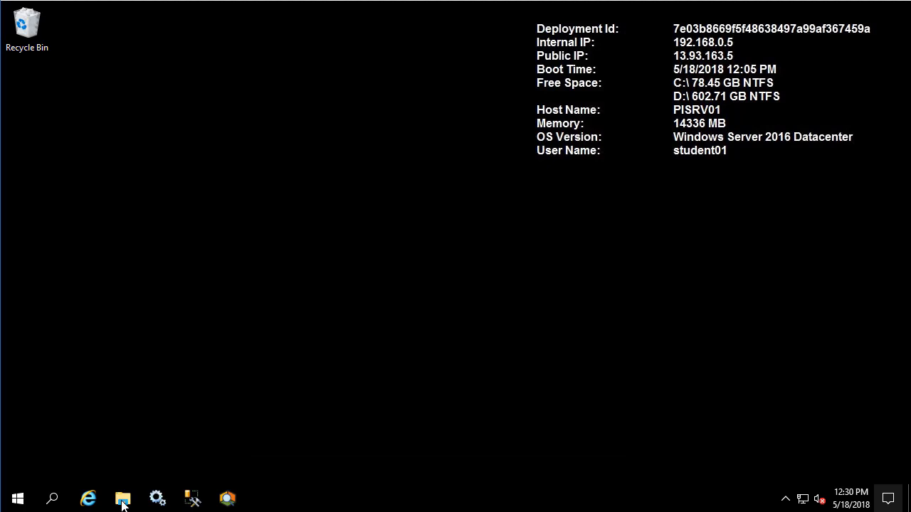
# Step: Run PI Server_2018_Beta2_.exe from the Part 1 - Getting Started folder in Install Kits as administrator
pyautogui.click(123, 500)
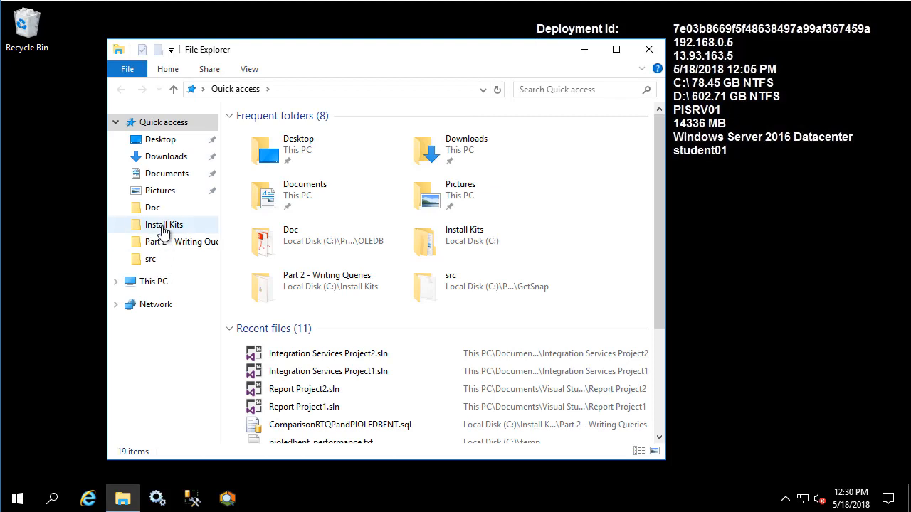
pyautogui.click(161, 226)
pyautogui.doubleClick(294, 134)
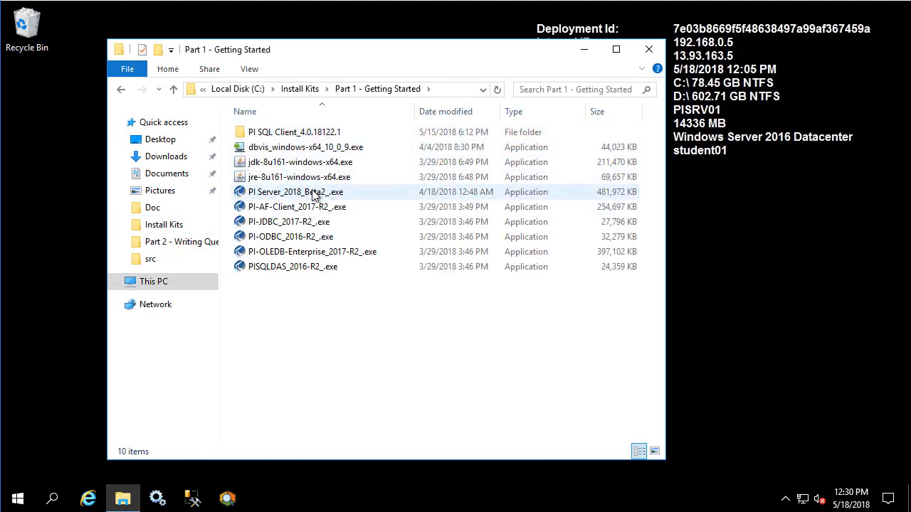
pyautogui.click(313, 194)
pyautogui.rightClick(317, 198)
pyautogui.click(263, 217)
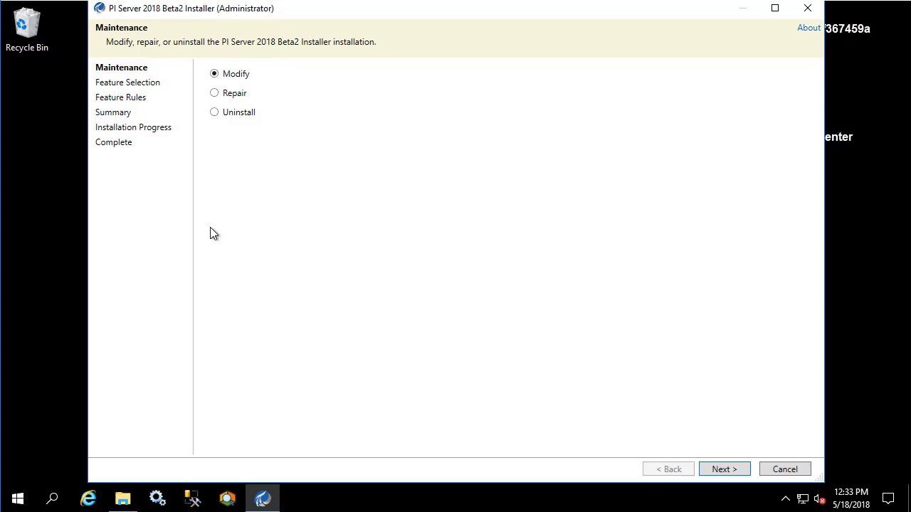
# Step: Modify the existing PI Server installation, adding the individual feature PI SQL Data Access Server (RTQP Engine)
pyautogui.click(735, 475)
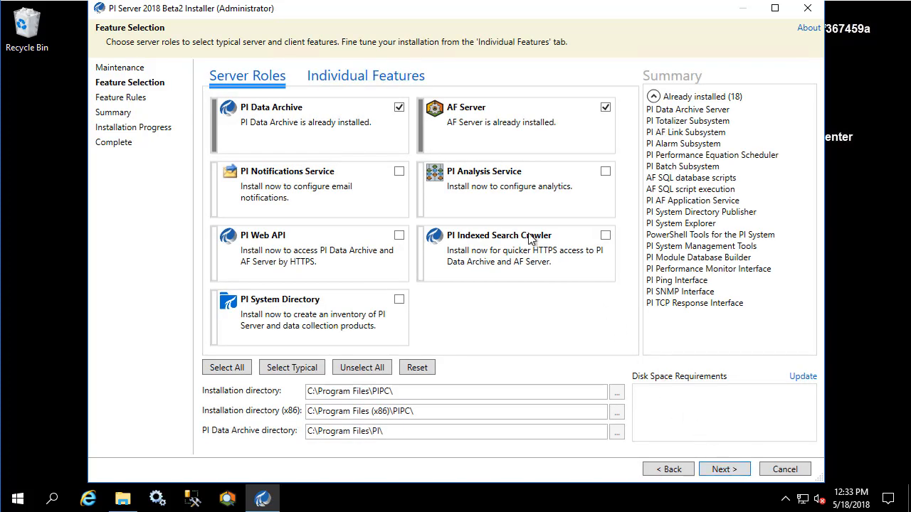
pyautogui.click(370, 78)
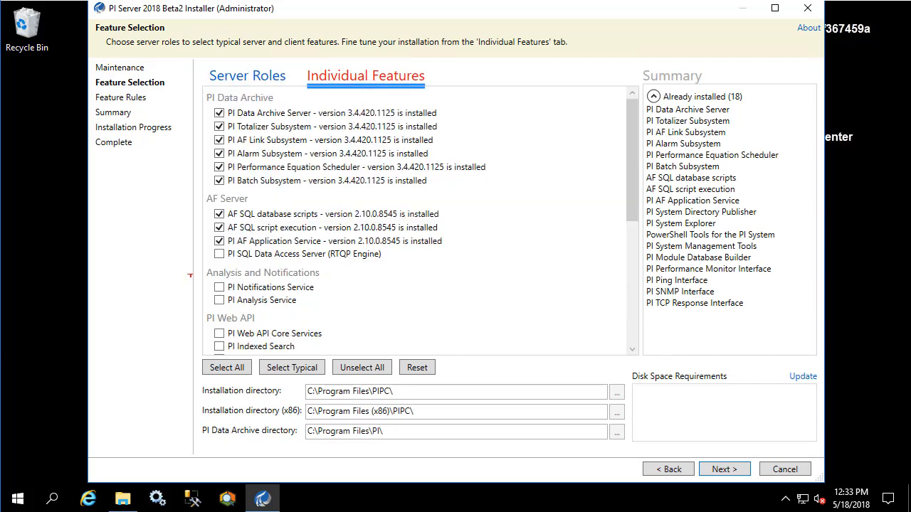
pyautogui.moveTo(206, 245); pyautogui.dragTo(394, 263)
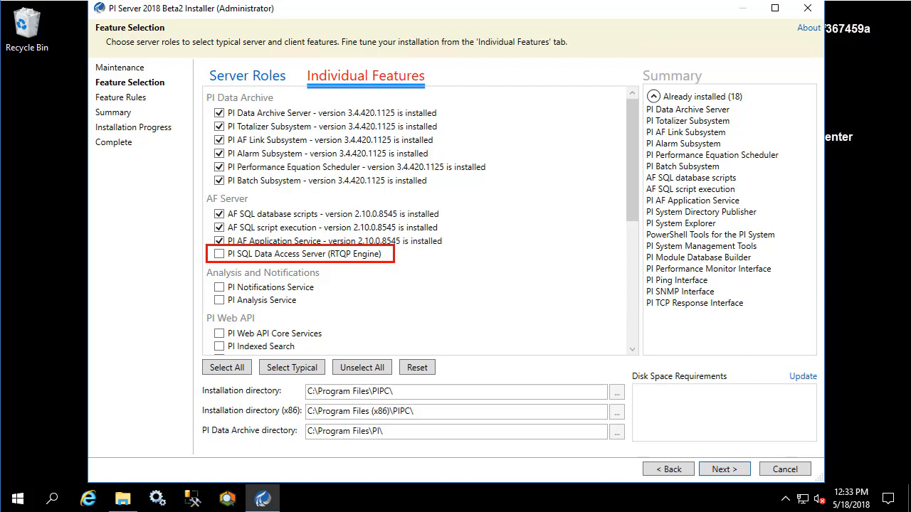
pyautogui.click(220, 255)
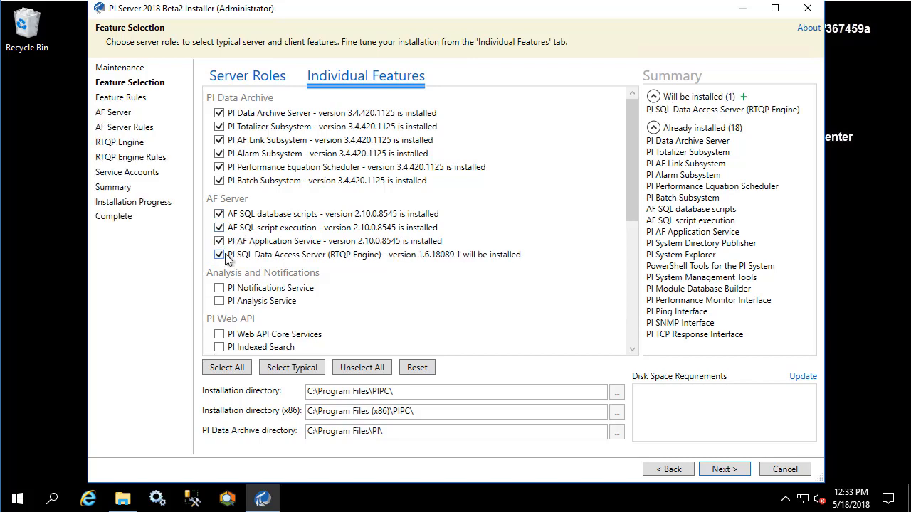
# Step: Install the selected feature with PISRV01 as the AF Server, and close the installer when it is complete
pyautogui.click(731, 469)
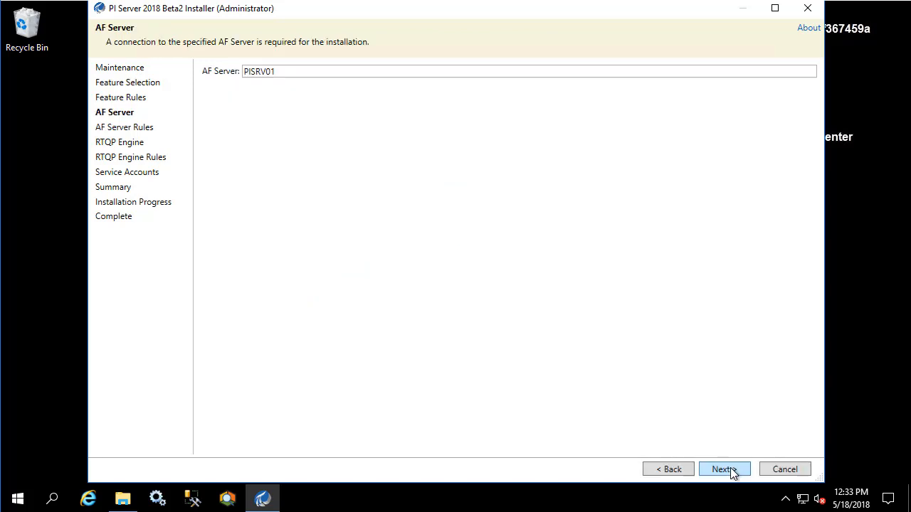
pyautogui.click(733, 471)
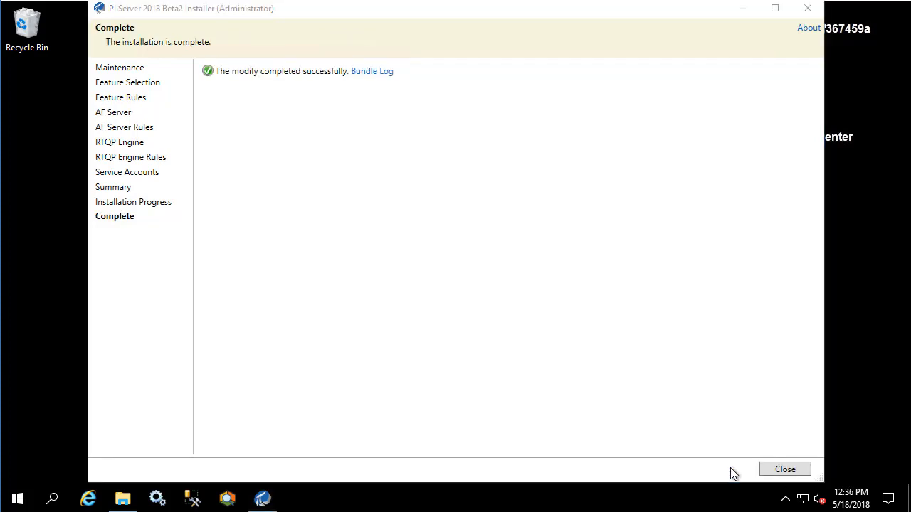
pyautogui.click(785, 470)
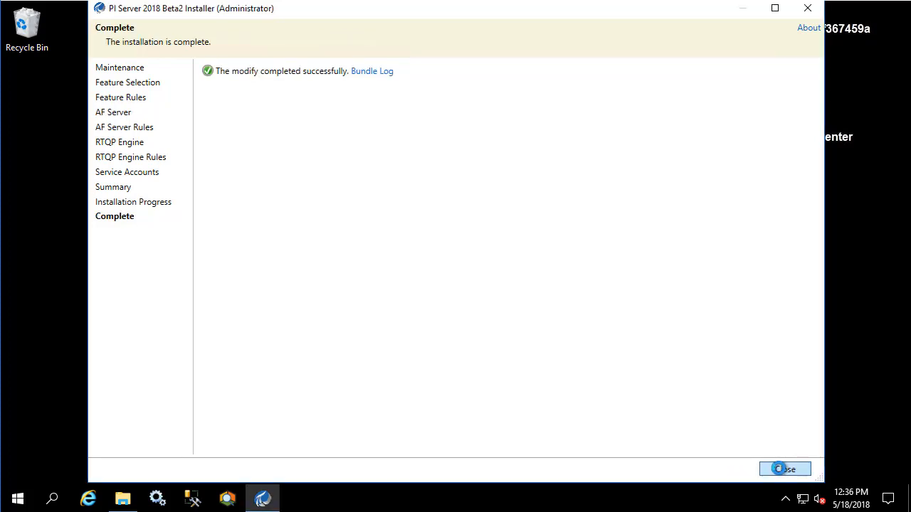
# Step: Check the status of the PI SQL Data Access Server (RTQP Engine) service in Windows Services, and close Services
pyautogui.click(158, 500)
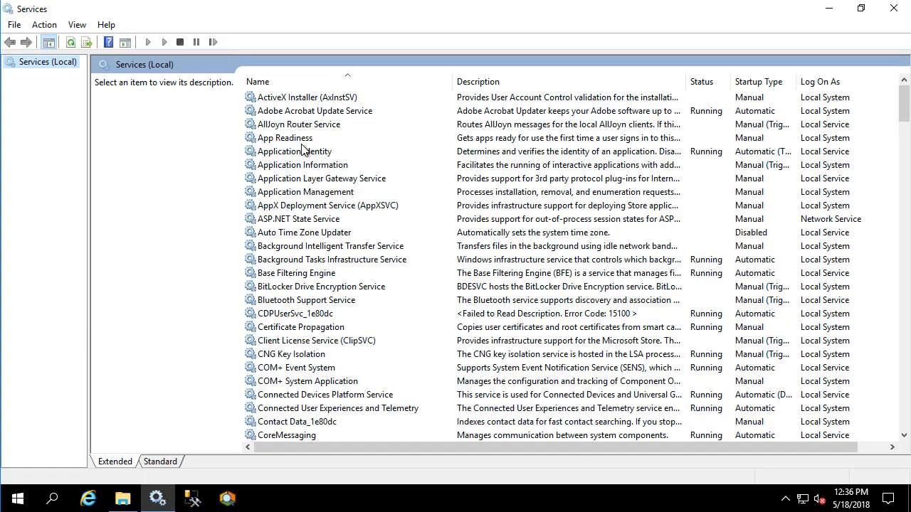
pyautogui.click(301, 142)
pyautogui.write('pi')
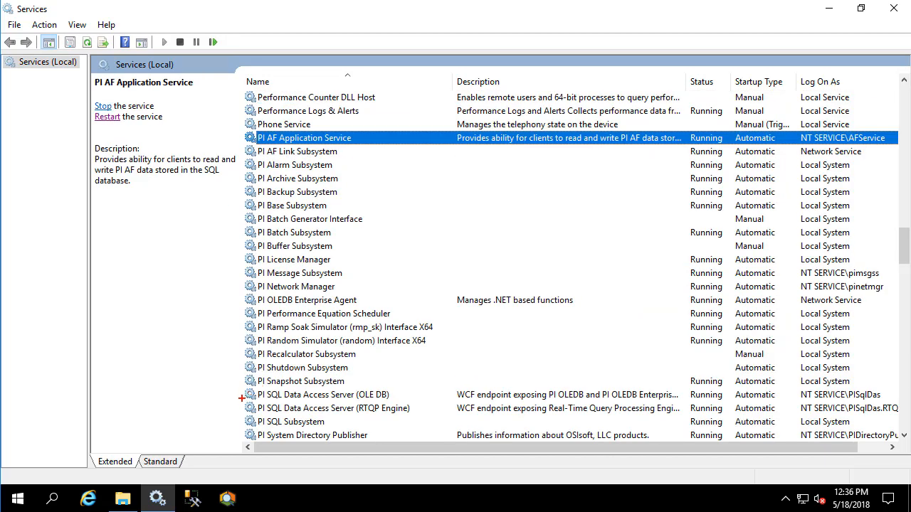
pyautogui.moveTo(240, 400)
pyautogui.mouseDown()
pyautogui.moveTo(396, 419)
pyautogui.moveTo(728, 418)
pyautogui.mouseUp()
pyautogui.press('Escape')
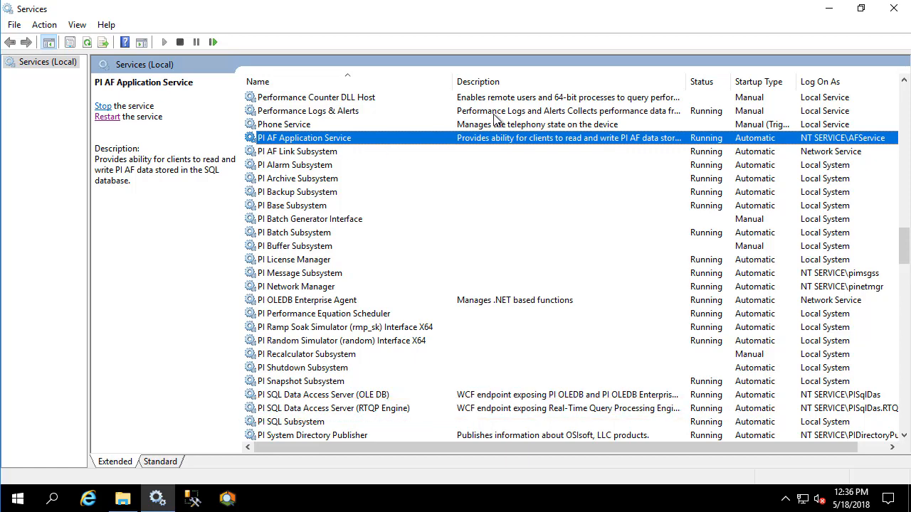
pyautogui.click(895, 8)
# Step: Run Setup.exe from the PI SQL Client_4.0.18122.1 folder as administrator
pyautogui.click(292, 134)
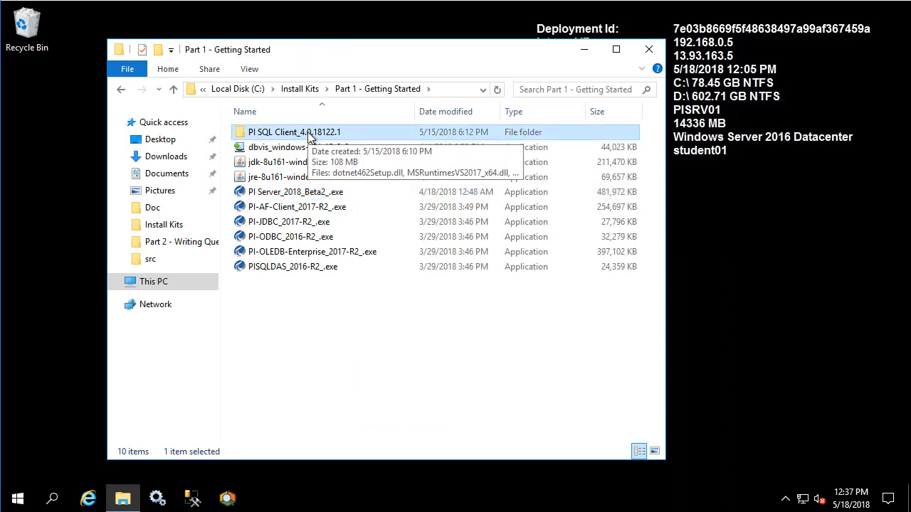
pyautogui.doubleClick(308, 137)
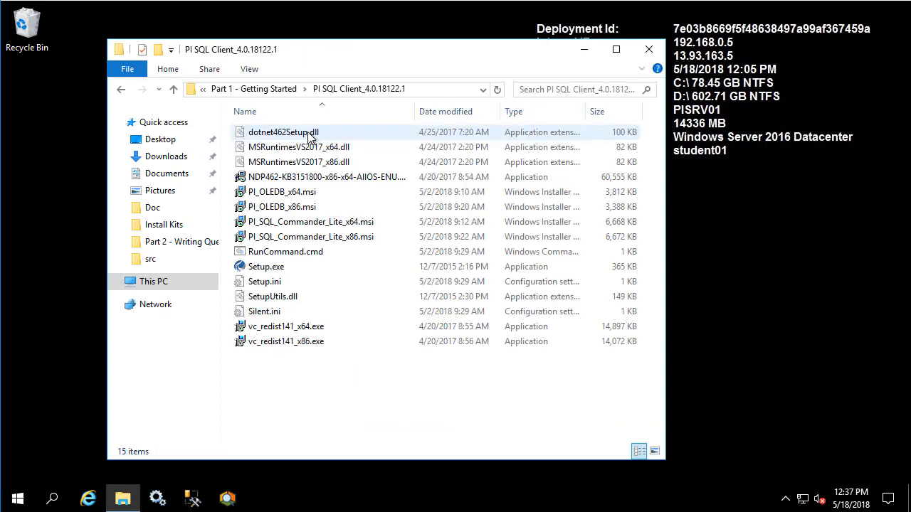
pyautogui.click(277, 269)
pyautogui.rightClick(277, 269)
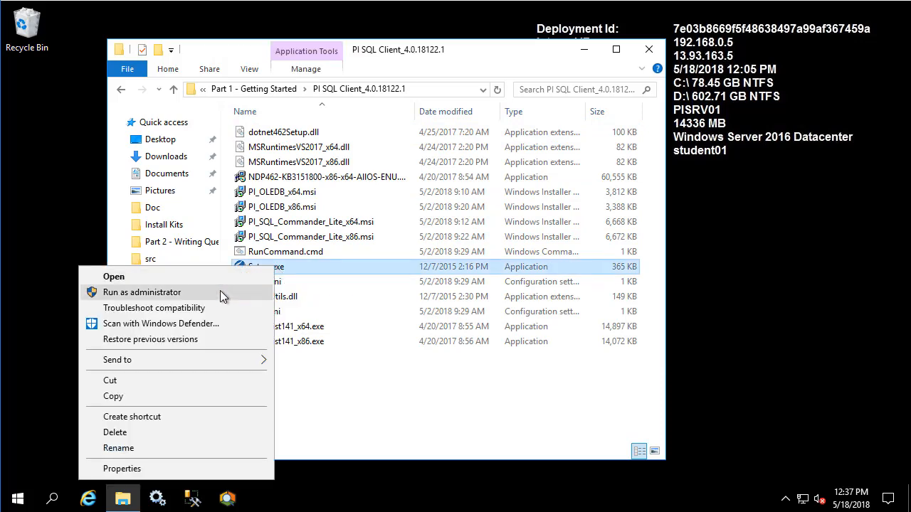
pyautogui.click(220, 292)
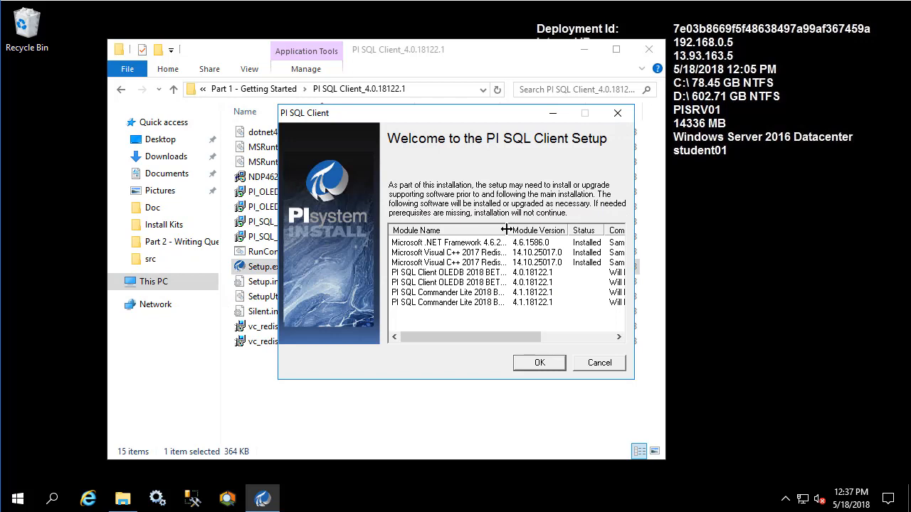
# Step: Review the full module names in the PI SQL Client setup, install the modules and close the setup
pyautogui.moveTo(507, 229); pyautogui.dragTo(551, 230)
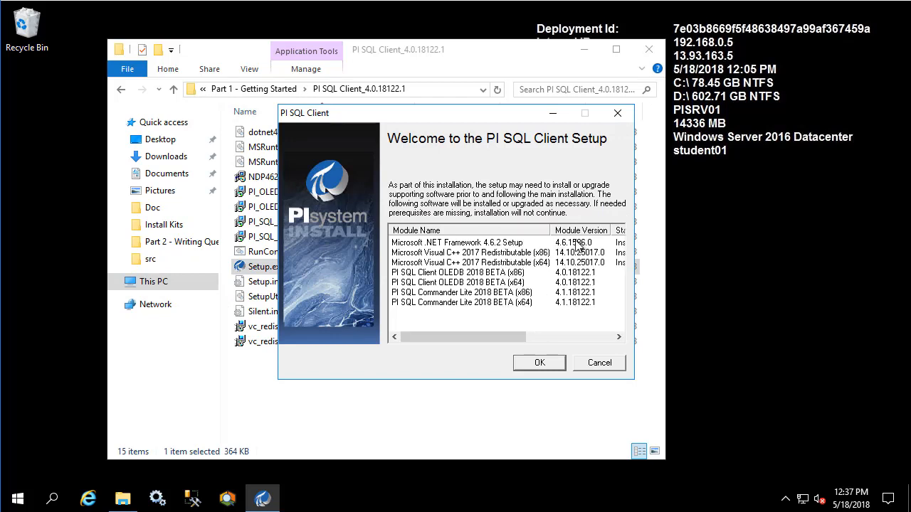
pyautogui.hotkey('ctrl', '2')
pyautogui.moveTo(388, 266)
pyautogui.mouseDown()
pyautogui.moveTo(556, 305)
pyautogui.moveTo(548, 309)
pyautogui.mouseUp()
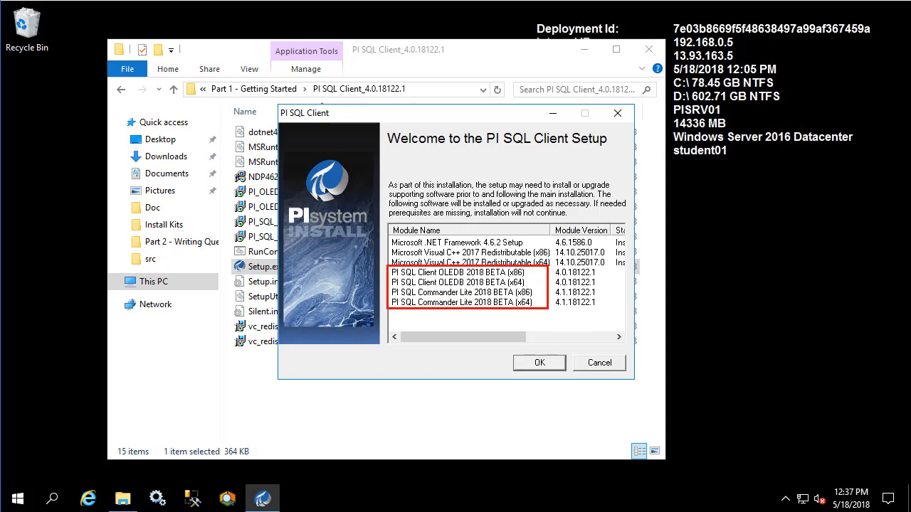
pyautogui.press('Escape')
pyautogui.click(540, 364)
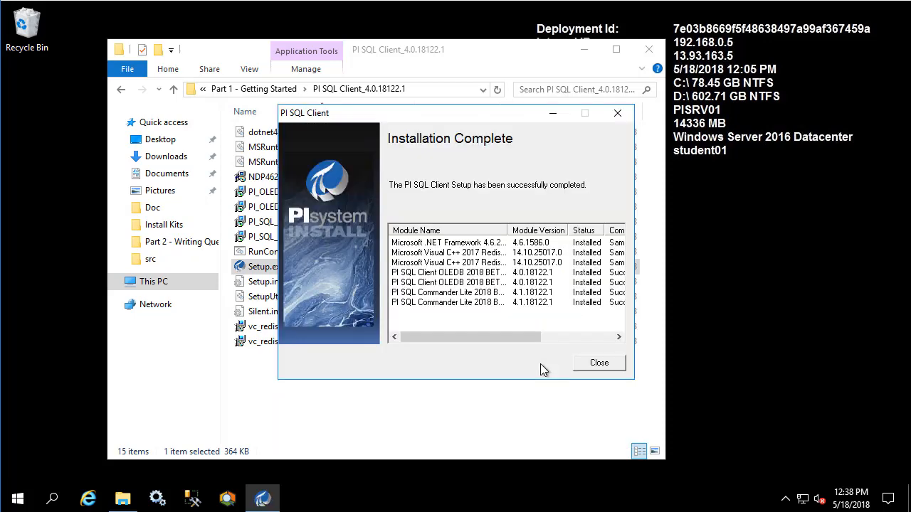
pyautogui.click(600, 363)
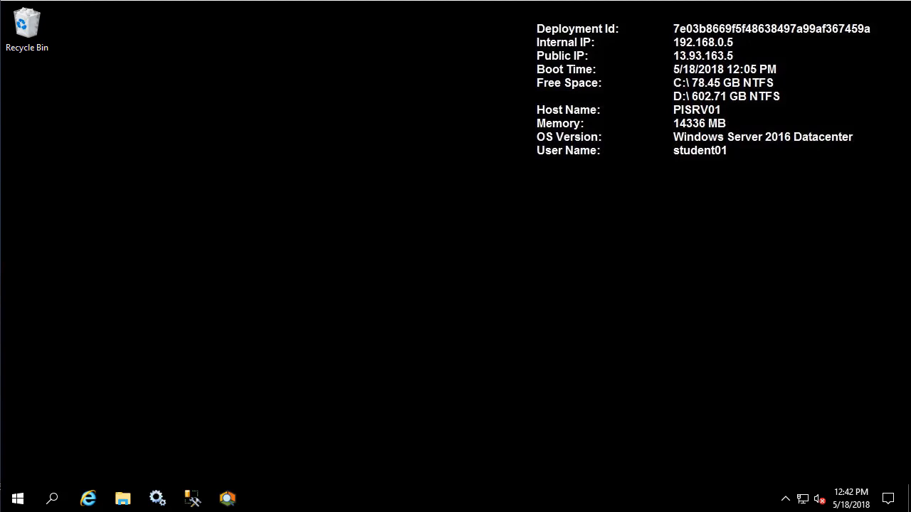
# Step: Launch PI SQL Commander Lite from the PI System program group
pyautogui.click(21, 502)
pyautogui.scroll(-5, 107, 407)
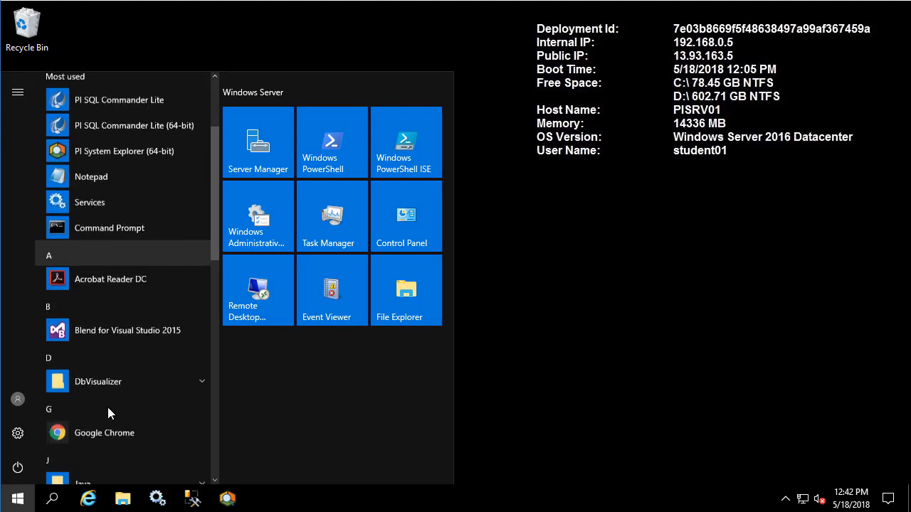
pyautogui.click(118, 383)
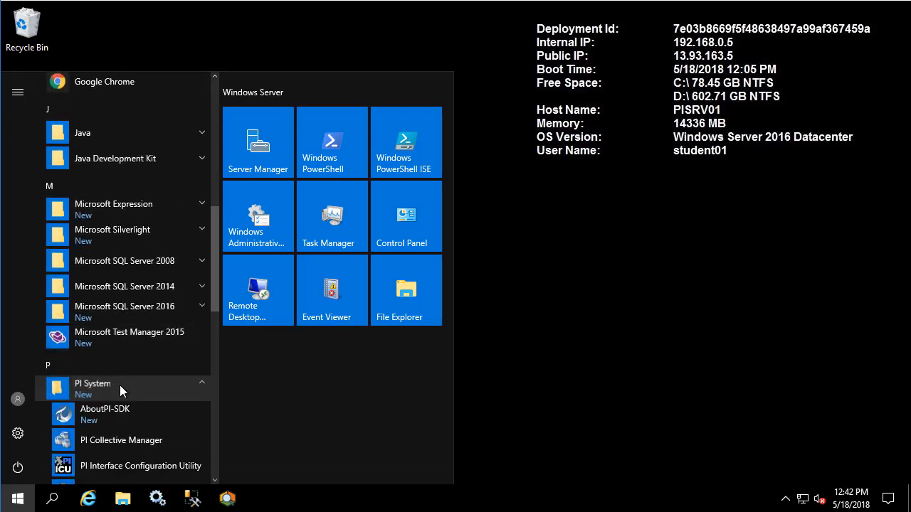
pyautogui.scroll(-3, 120, 389)
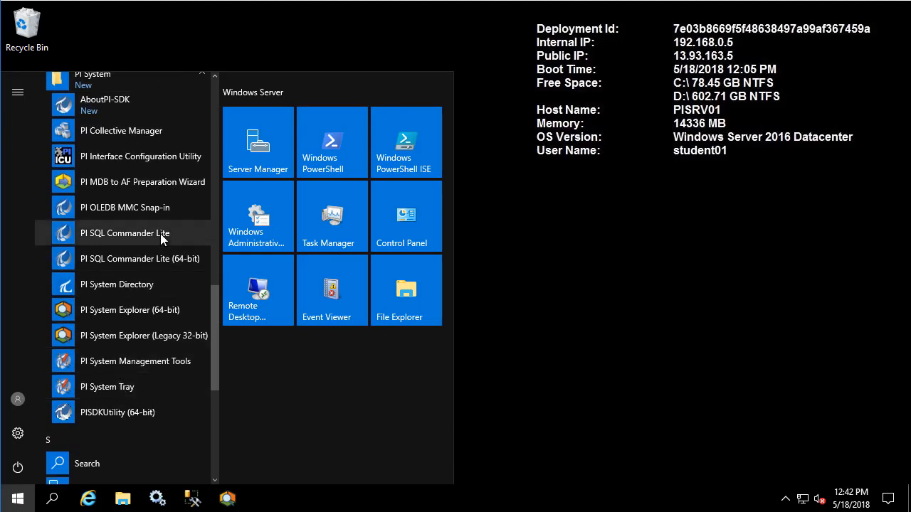
pyautogui.click(160, 233)
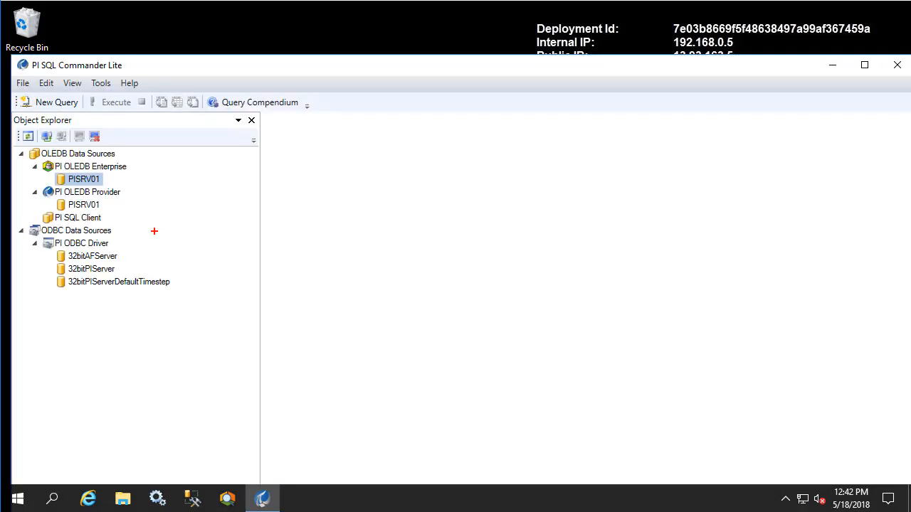
# Step: Start a new PI SQL Client connection with AF Server PISRV01 and AF Database Database1
pyautogui.moveTo(33, 209); pyautogui.dragTo(111, 229)
pyautogui.rightClick(91, 219)
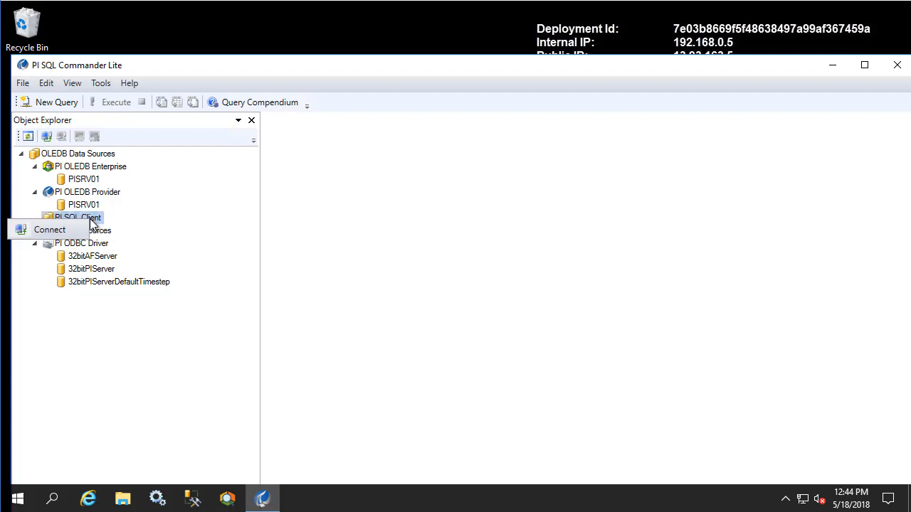
pyautogui.click(57, 235)
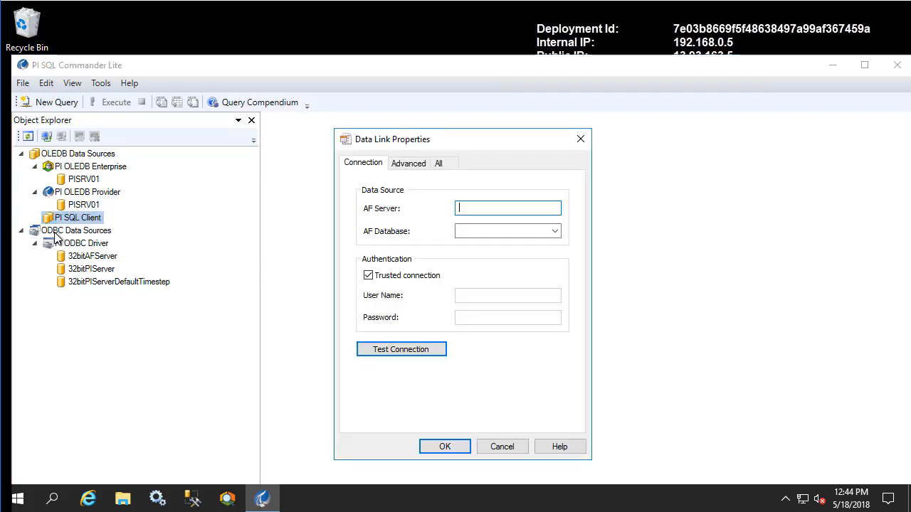
pyautogui.write('PISRV01')
pyautogui.press('Tab')
pyautogui.write('Databas')
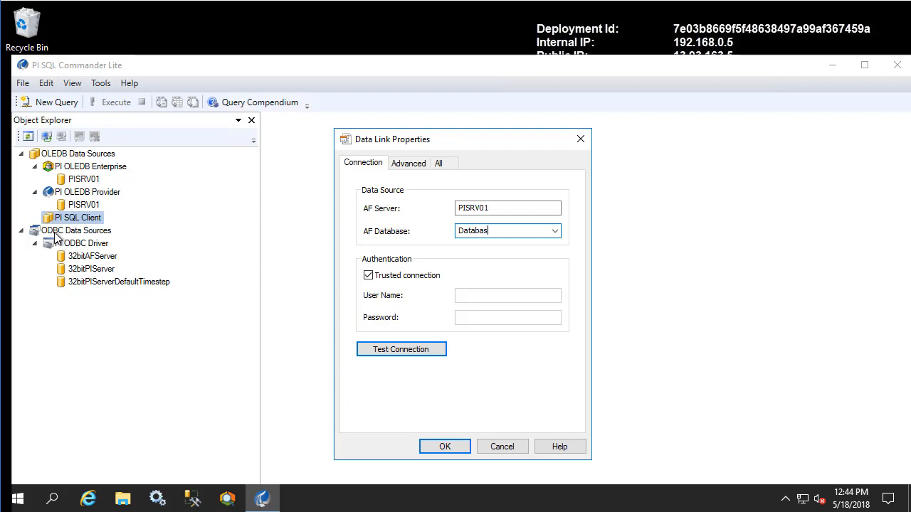
pyautogui.write('e1')
# Step: Test the PI SQL Client connection and accept the data link properties to connect
pyautogui.click(383, 354)
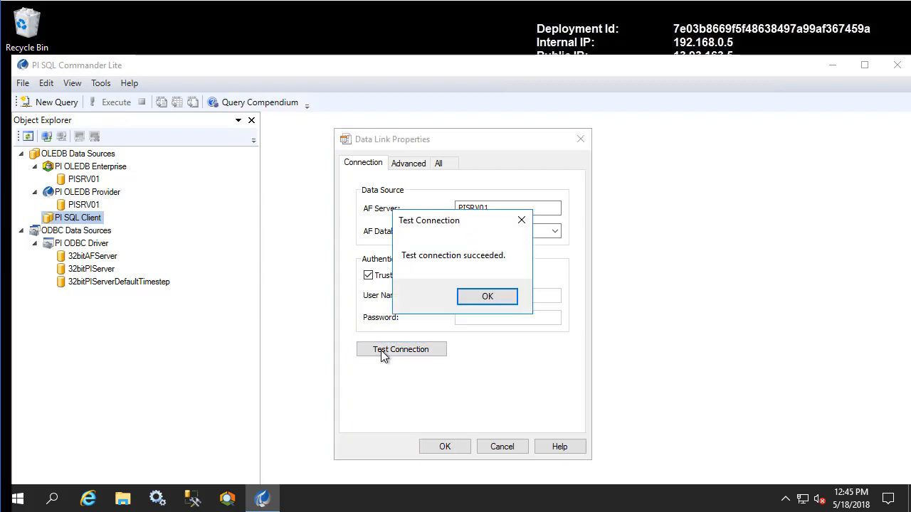
pyautogui.click(466, 301)
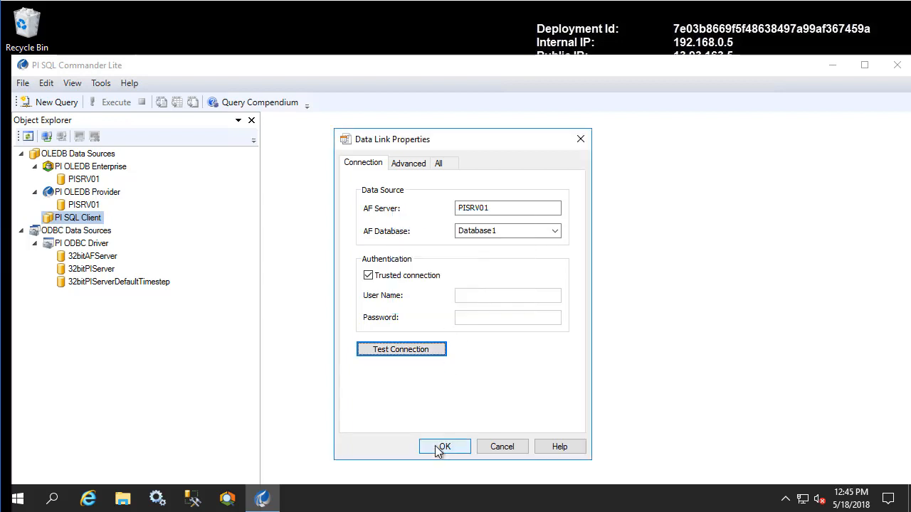
pyautogui.click(439, 447)
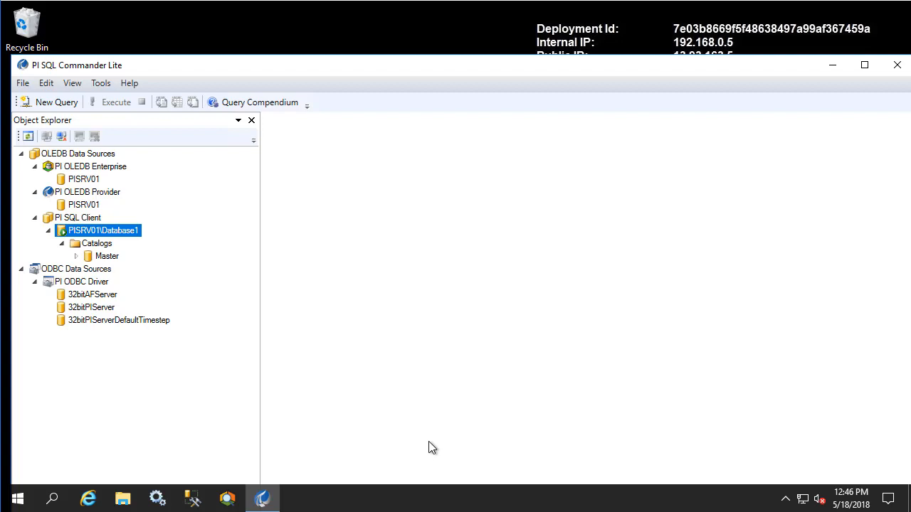
# Step: Open Database1 in PI System Explorer and move its window aside so the PI SQL Commander Lite object tree is uncovered
pyautogui.click(227, 501)
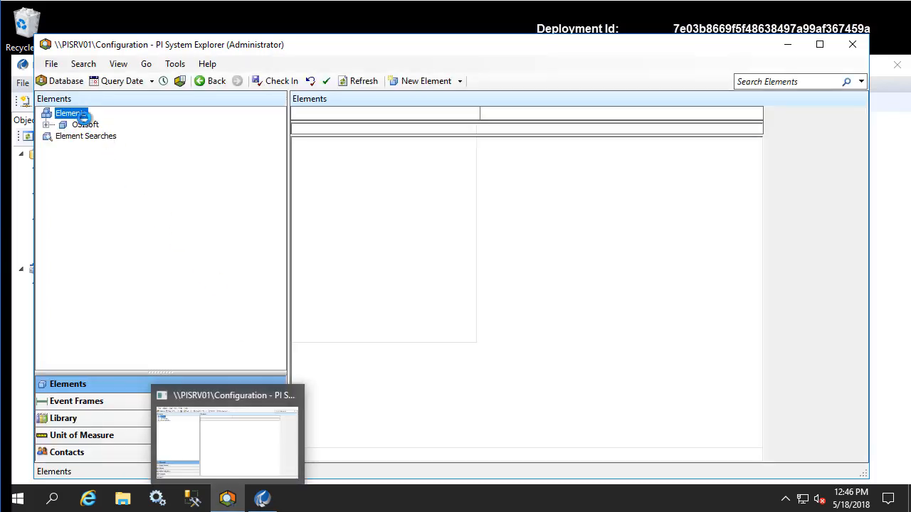
pyautogui.click(67, 84)
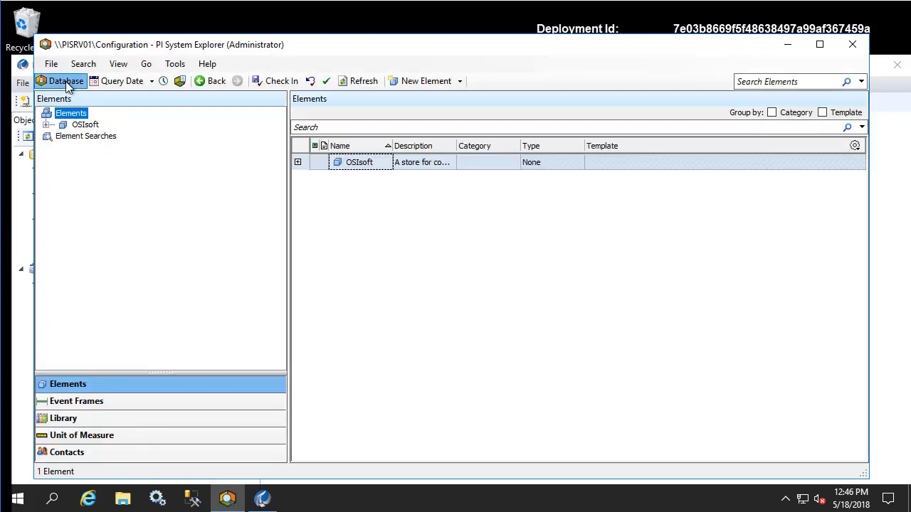
pyautogui.doubleClick(318, 276)
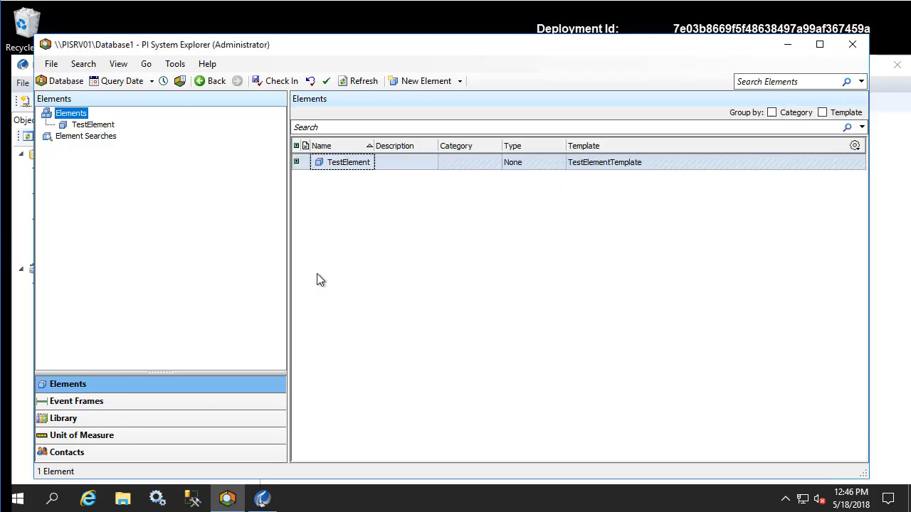
pyautogui.moveTo(188, 47); pyautogui.dragTo(570, 73)
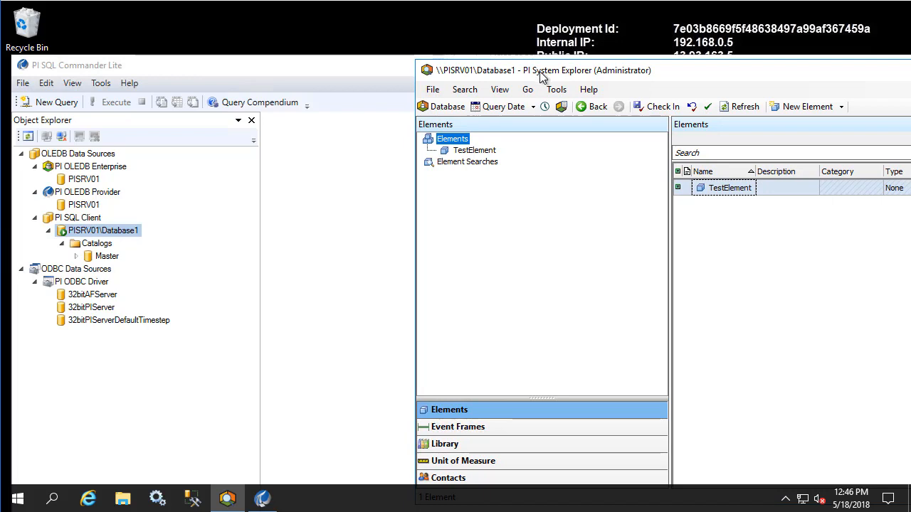
# Step: Run the predefined query on the Element table of the Master catalog in PI SQL Commander Lite
pyautogui.click(77, 262)
pyautogui.click(75, 257)
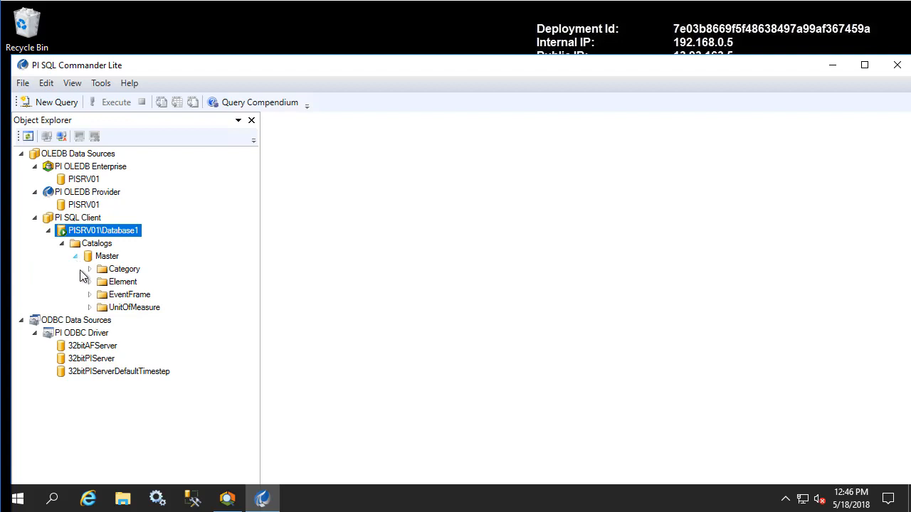
pyautogui.click(90, 282)
pyautogui.click(103, 295)
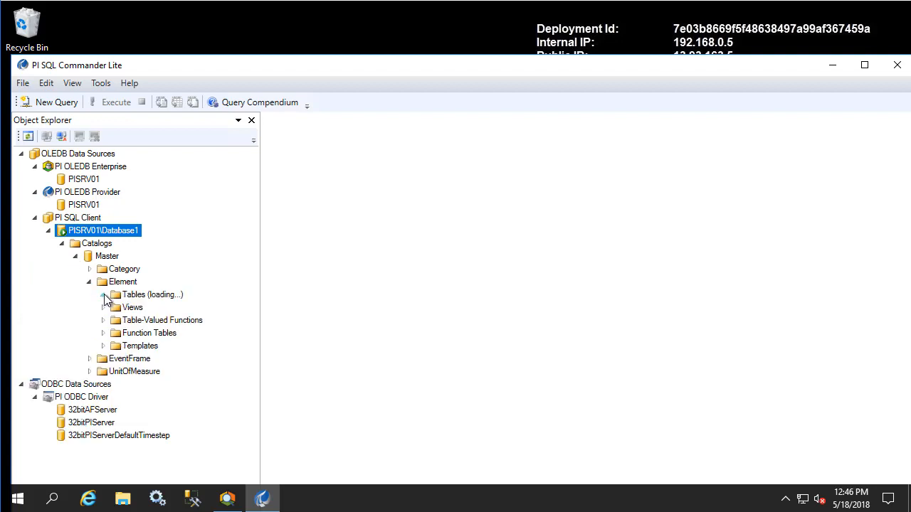
pyautogui.rightClick(150, 371)
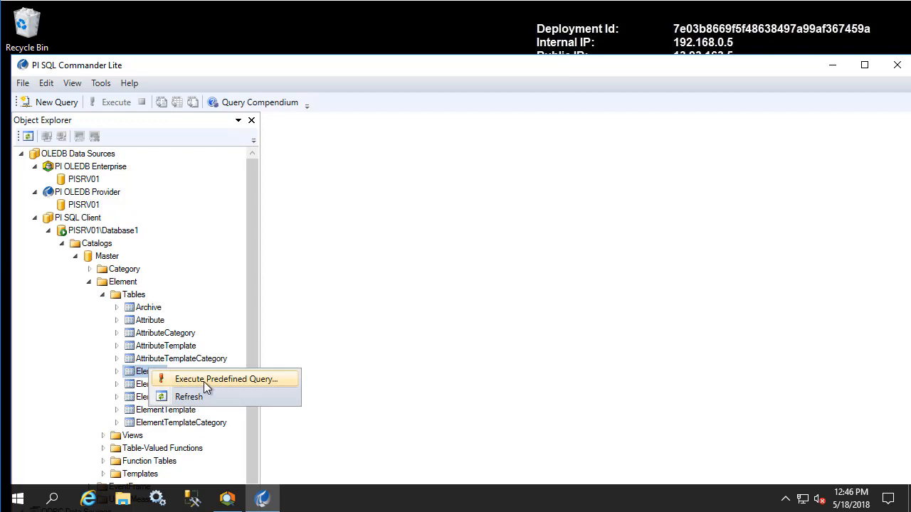
pyautogui.click(205, 381)
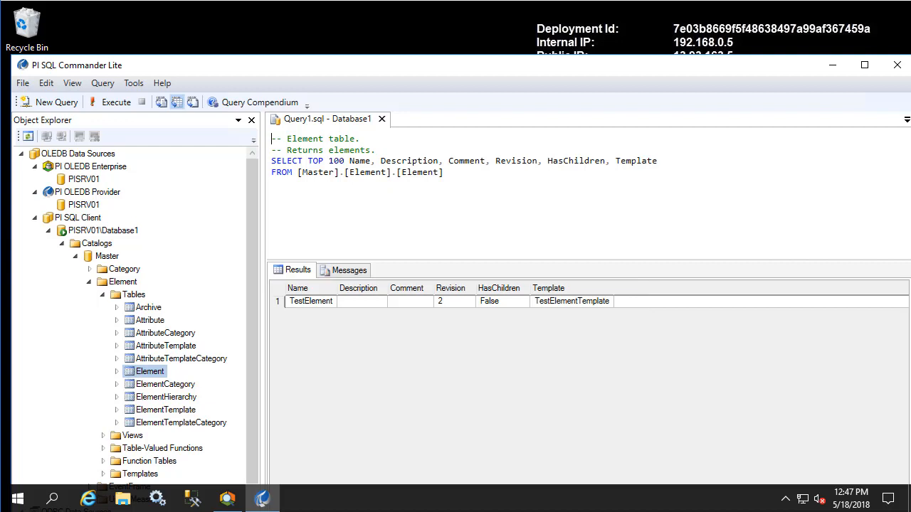
# Step: Switch to PI System Explorer and examine the name and template of TestElement
pyautogui.click(227, 498)
pyautogui.click(475, 150)
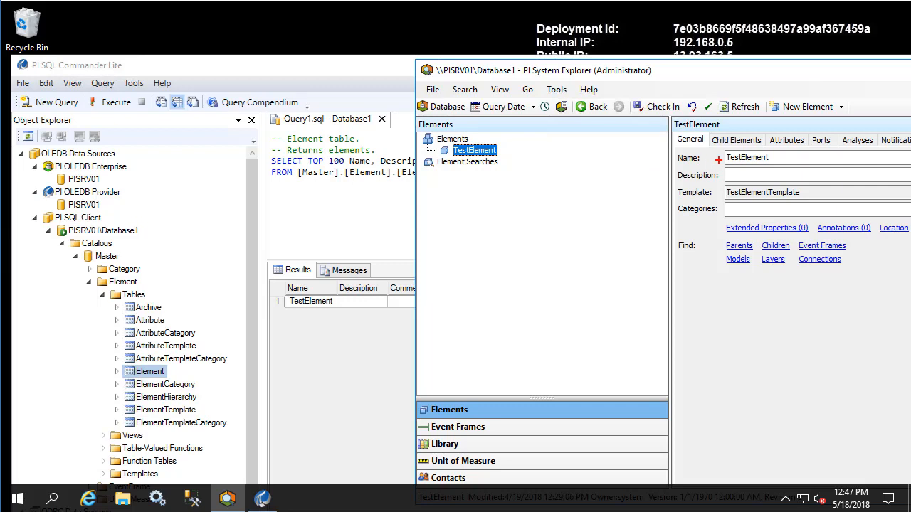
pyautogui.moveTo(716, 159); pyautogui.dragTo(633, 179)
pyautogui.moveTo(723, 195); pyautogui.dragTo(637, 220)
pyautogui.press('Escape')
# Step: In PI SQL Commander Lite, start a template-specific data model with catalog MyCatalog, schema MySchema and element template TestElementTemplate
pyautogui.moveTo(332, 70); pyautogui.dragTo(333, 32)
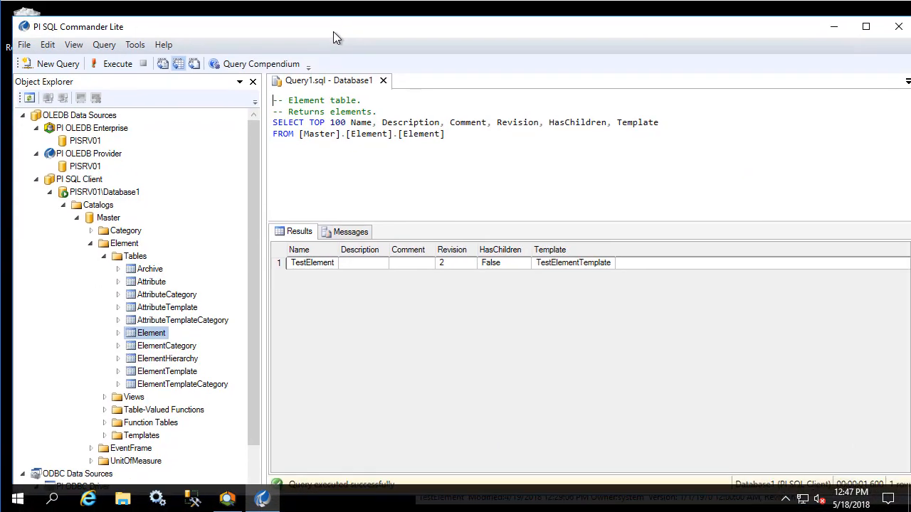
pyautogui.rightClick(100, 205)
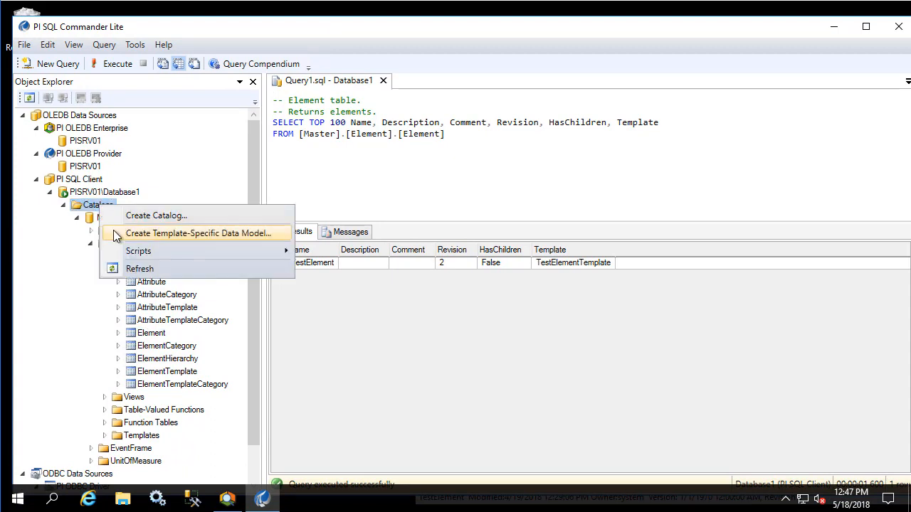
pyautogui.click(117, 234)
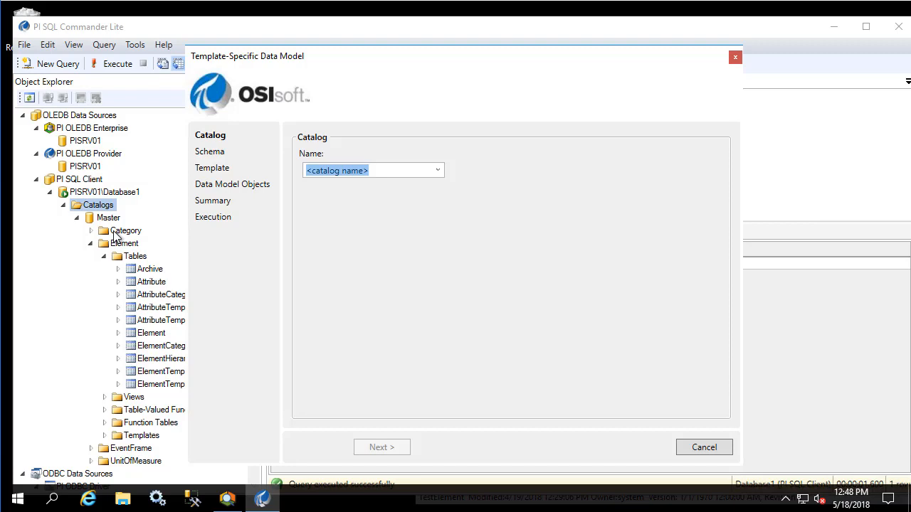
pyautogui.write('MyCatalog')
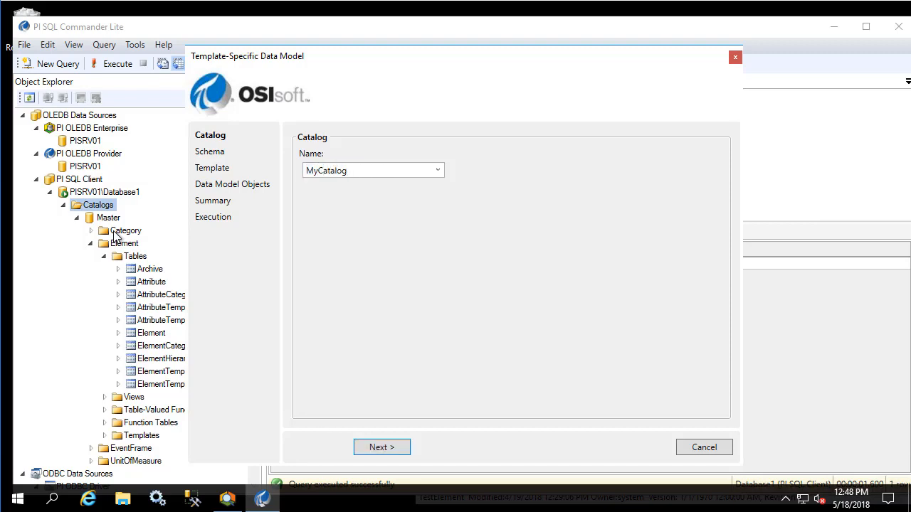
pyautogui.click(375, 449)
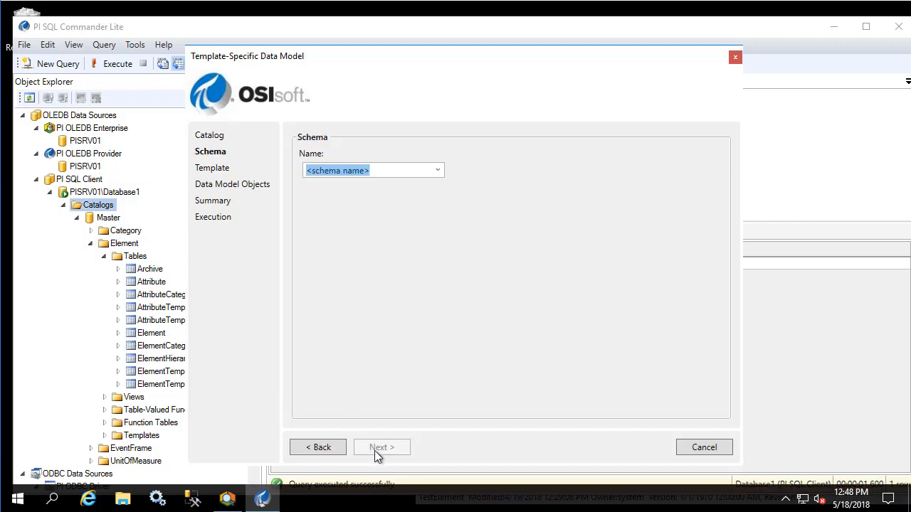
pyautogui.write('MySchema')
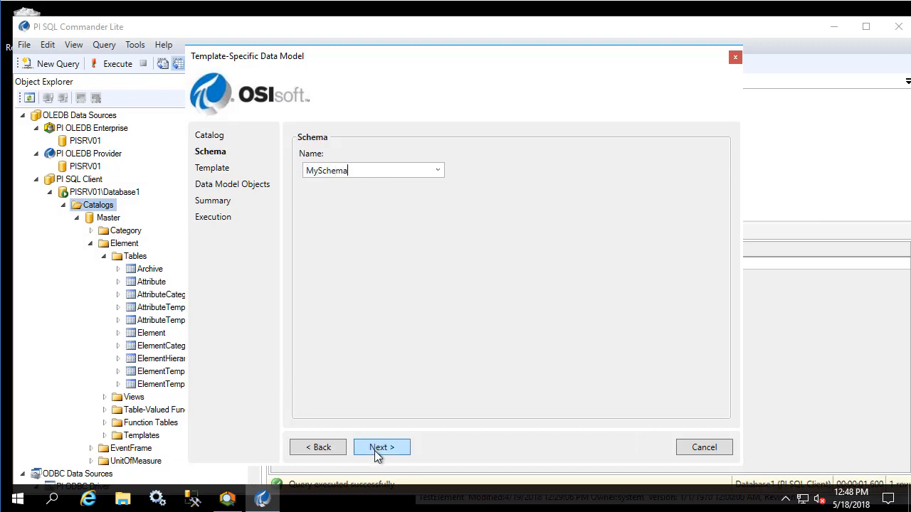
pyautogui.click(377, 449)
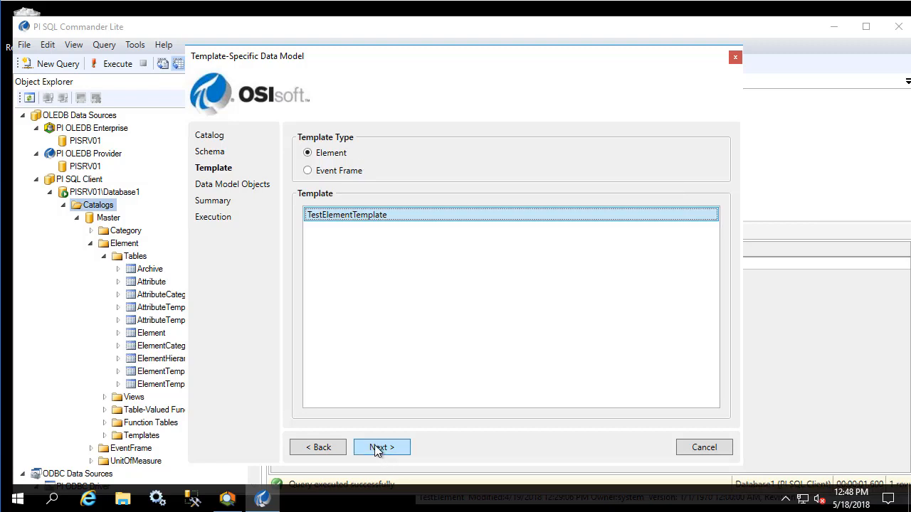
pyautogui.click(377, 449)
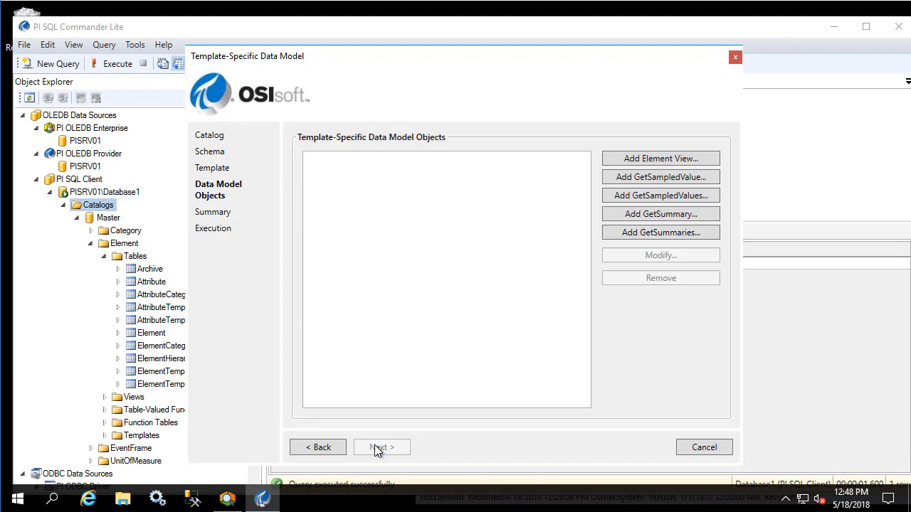
# Step: Add an element view with TestAttribute1 and TestAttribute2, excluding the Time Stamp, Unit of Measure and Error columns
pyautogui.click(620, 161)
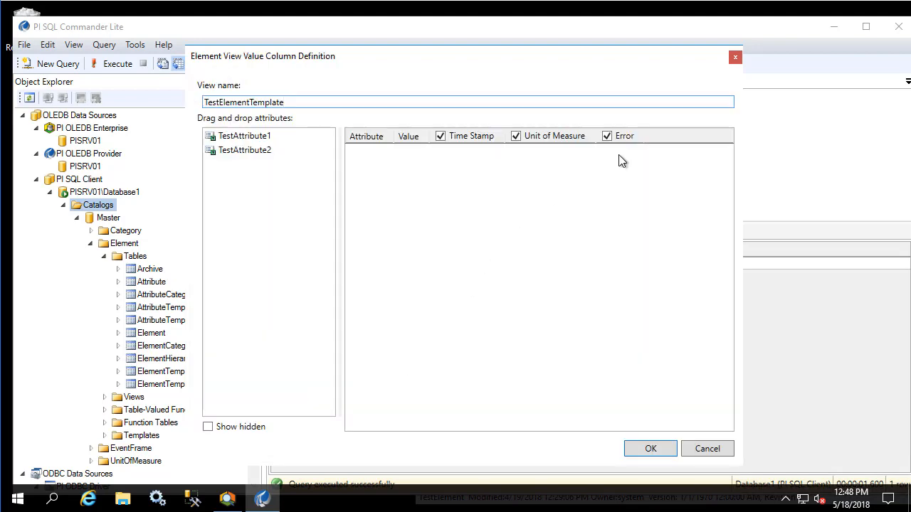
pyautogui.moveTo(244, 136); pyautogui.dragTo(459, 178)
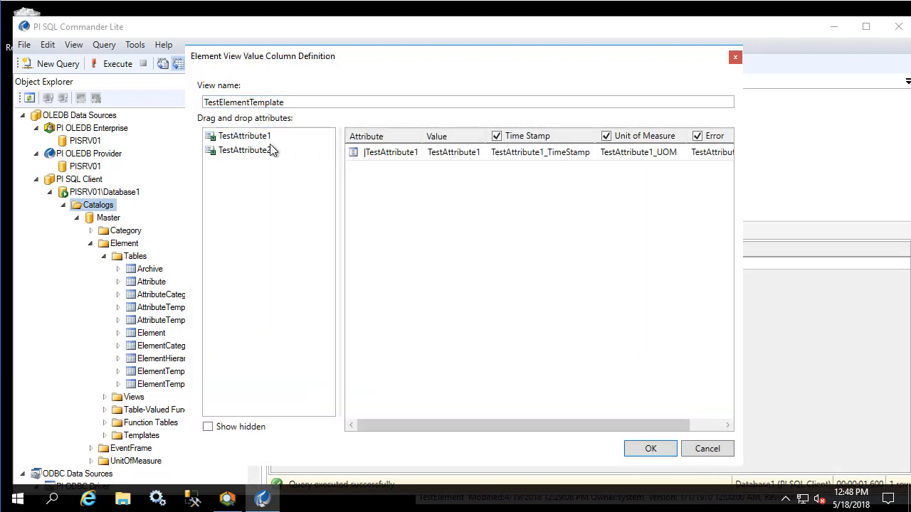
pyautogui.moveTo(256, 150); pyautogui.dragTo(429, 204)
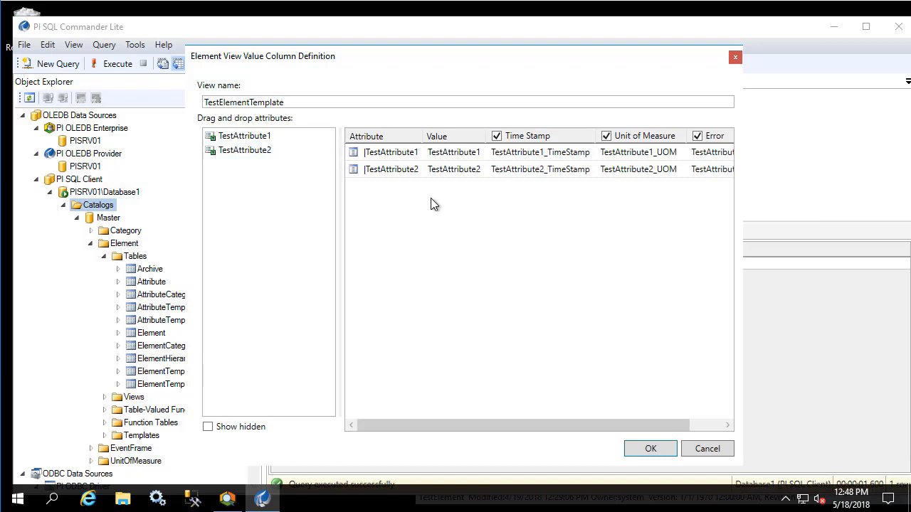
pyautogui.click(497, 136)
pyautogui.click(606, 136)
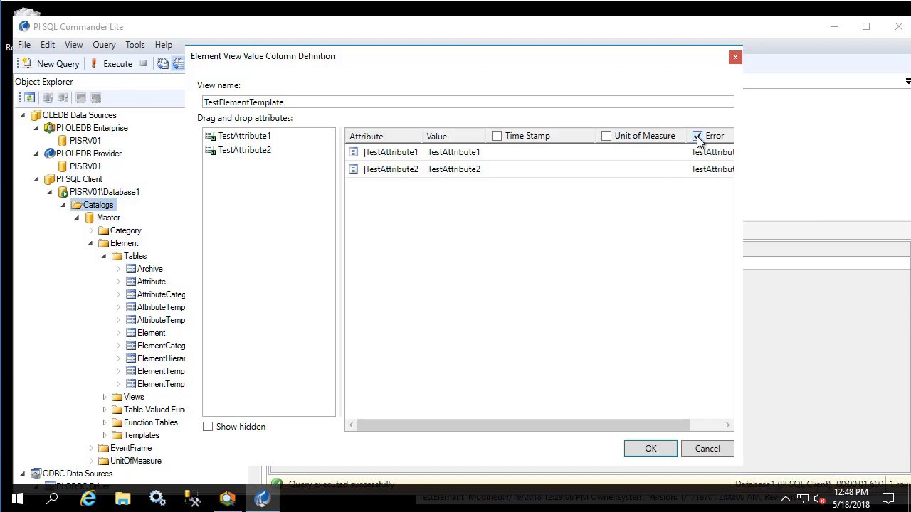
pyautogui.click(697, 136)
pyautogui.click(646, 450)
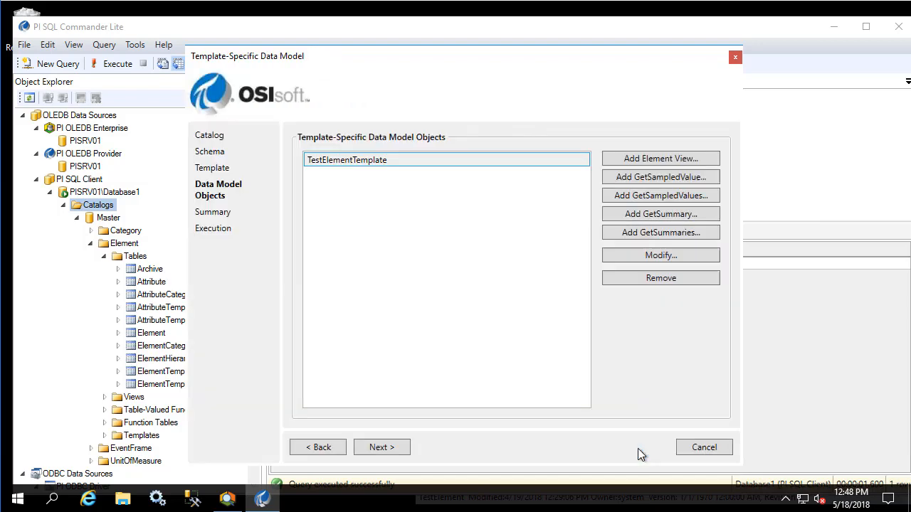
# Step: Proceed through the data model summary, execute the creation of its objects and close the wizard
pyautogui.click(382, 448)
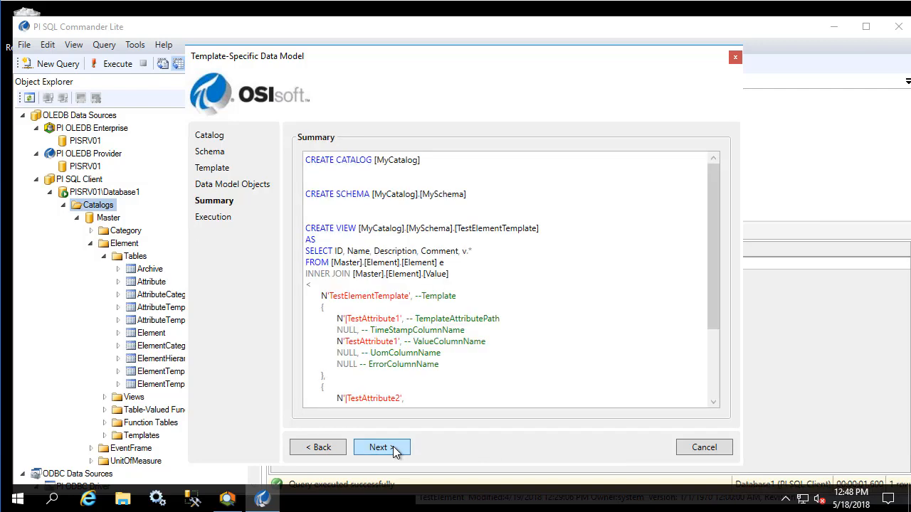
pyautogui.click(382, 448)
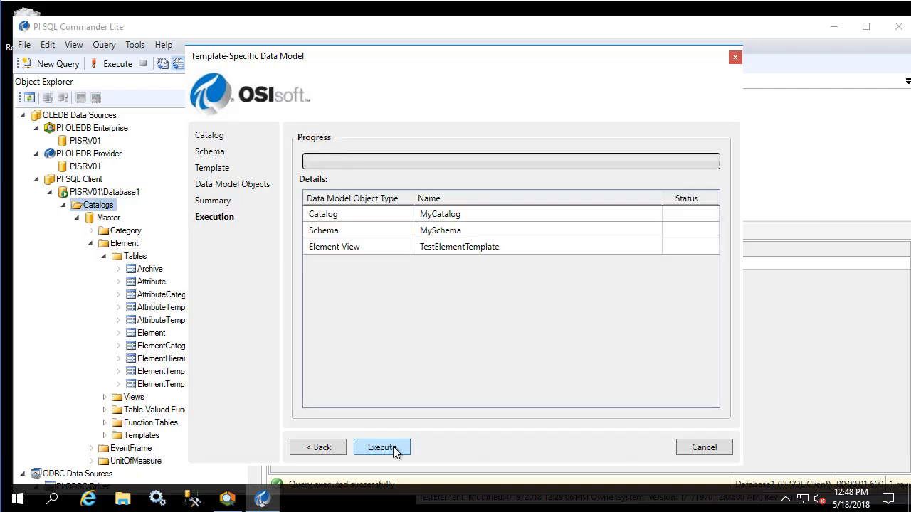
pyautogui.click(382, 447)
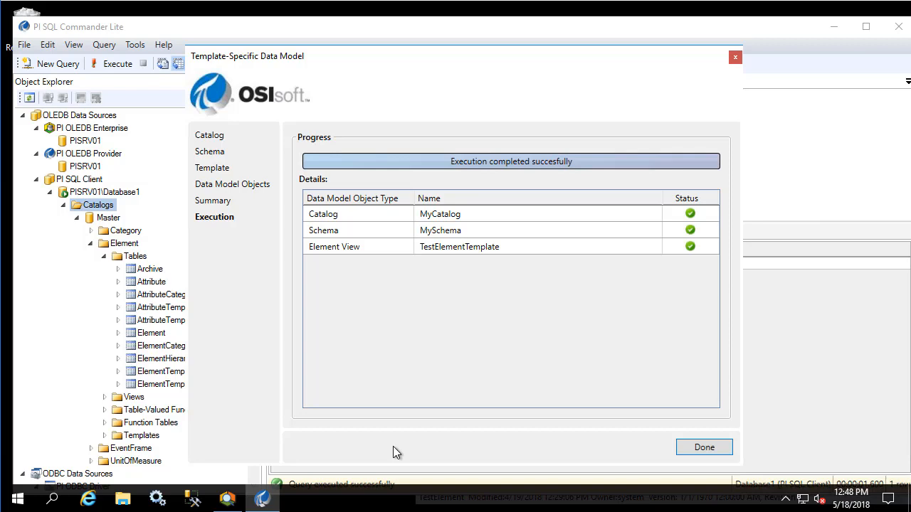
pyautogui.click(703, 447)
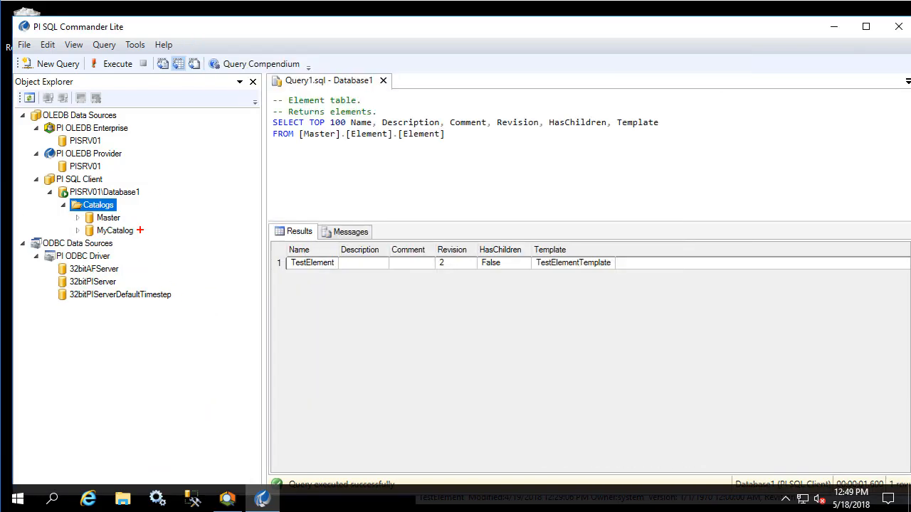
# Step: Run the predefined query on the TestElementTemplate view under MyCatalog's MySchema
pyautogui.moveTo(140, 230); pyautogui.dragTo(194, 229)
pyautogui.press('Escape')
pyautogui.click(77, 231)
pyautogui.click(92, 243)
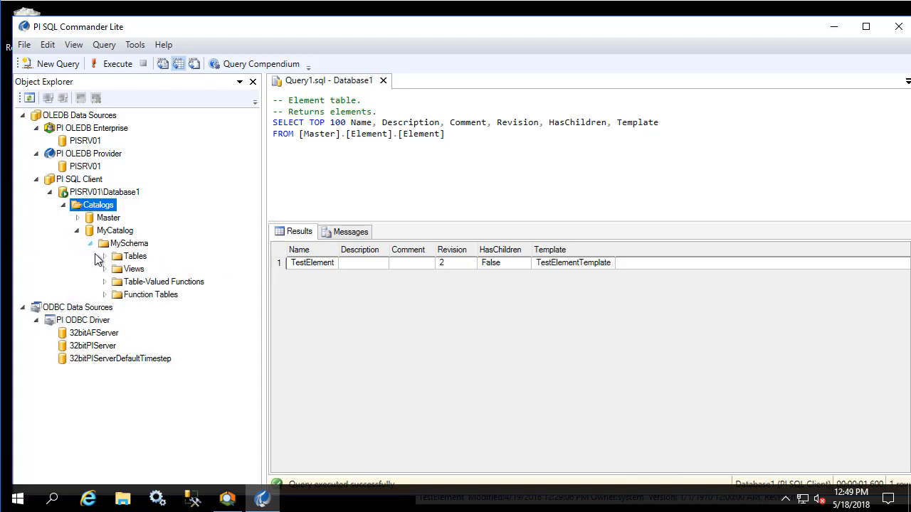
pyautogui.click(105, 269)
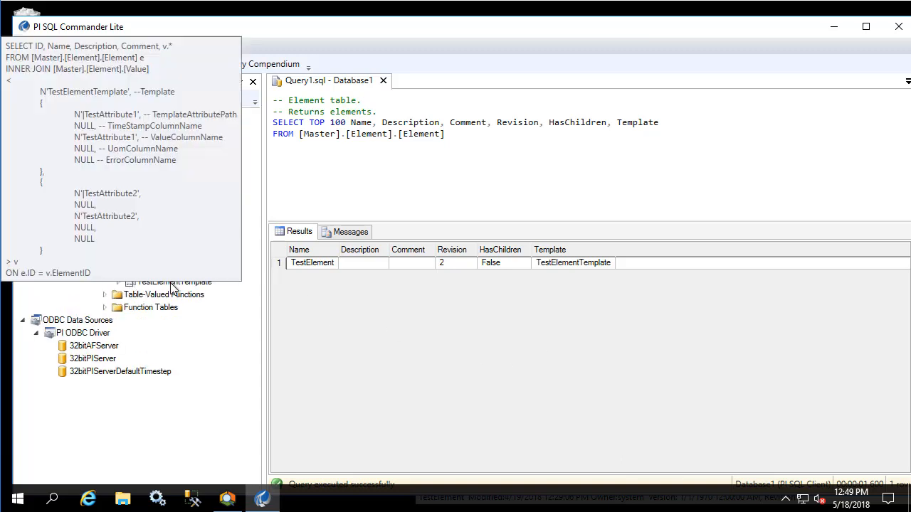
pyautogui.rightClick(170, 285)
pyautogui.click(155, 299)
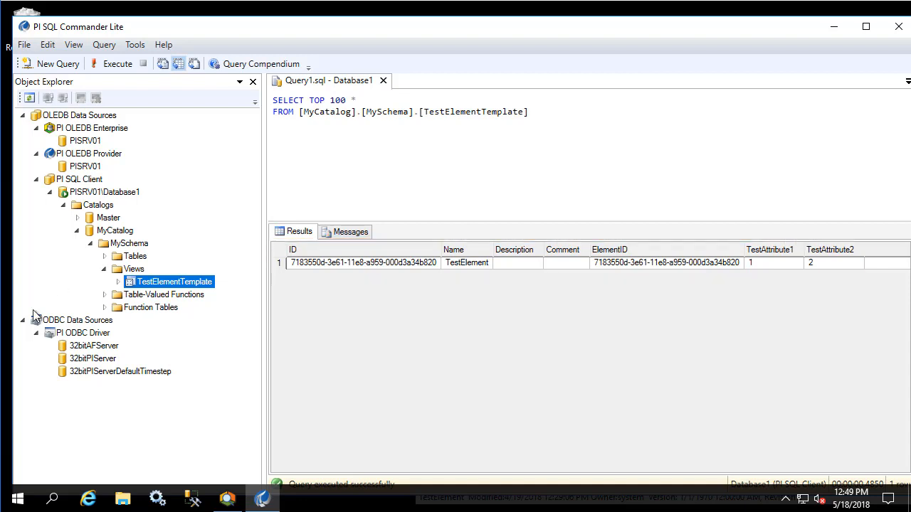
# Step: Switch to PI System Explorer and examine the attribute values of TestElement
pyautogui.click(227, 498)
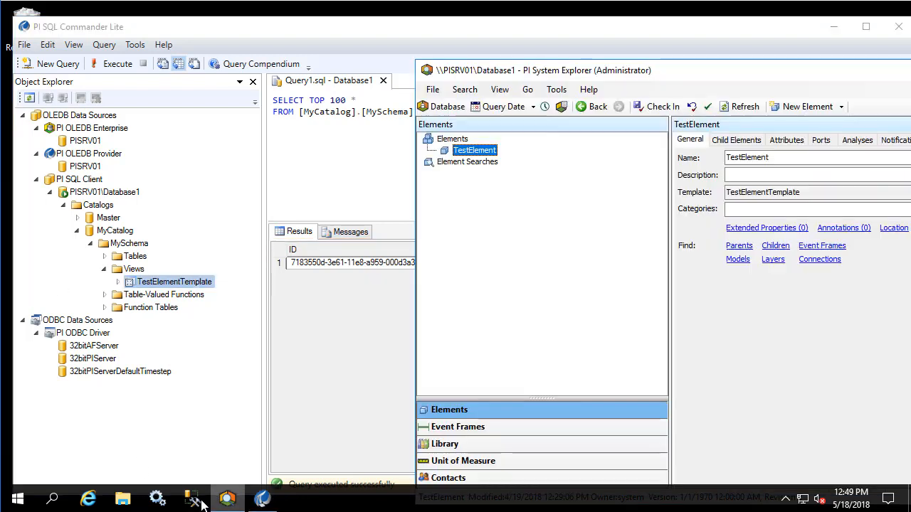
pyautogui.click(786, 139)
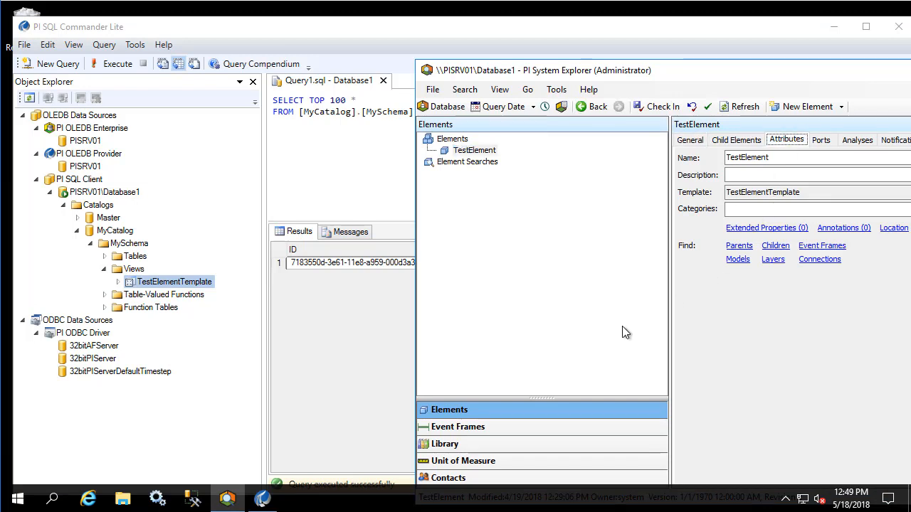
pyautogui.hotkey('ctrl', '2')
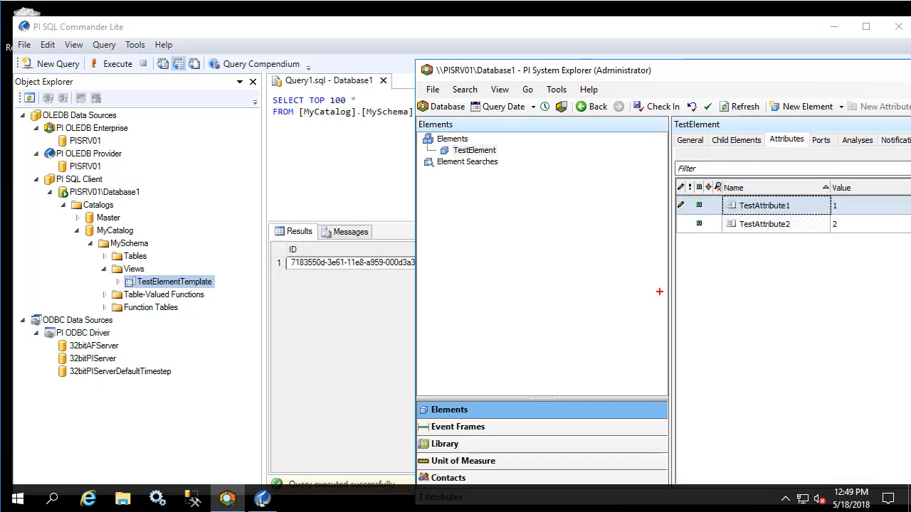
pyautogui.moveTo(671, 177); pyautogui.dragTo(858, 238)
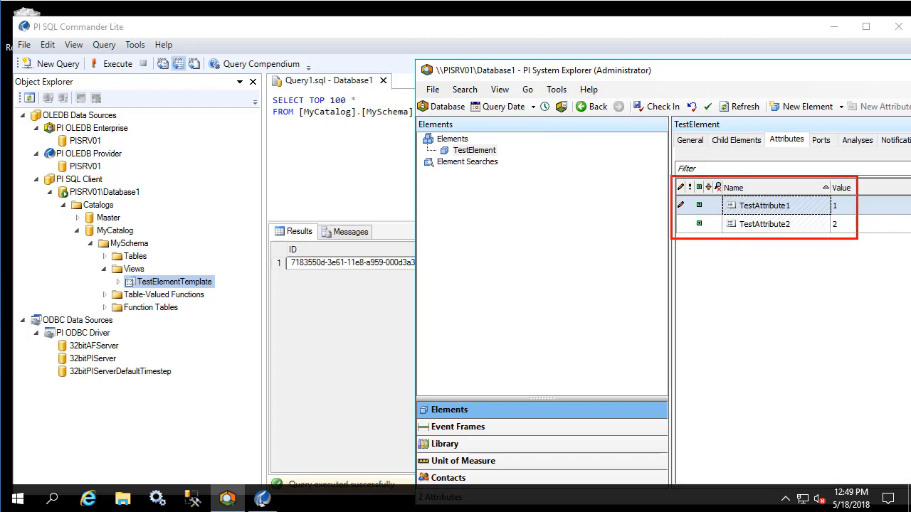
pyautogui.press('Escape')
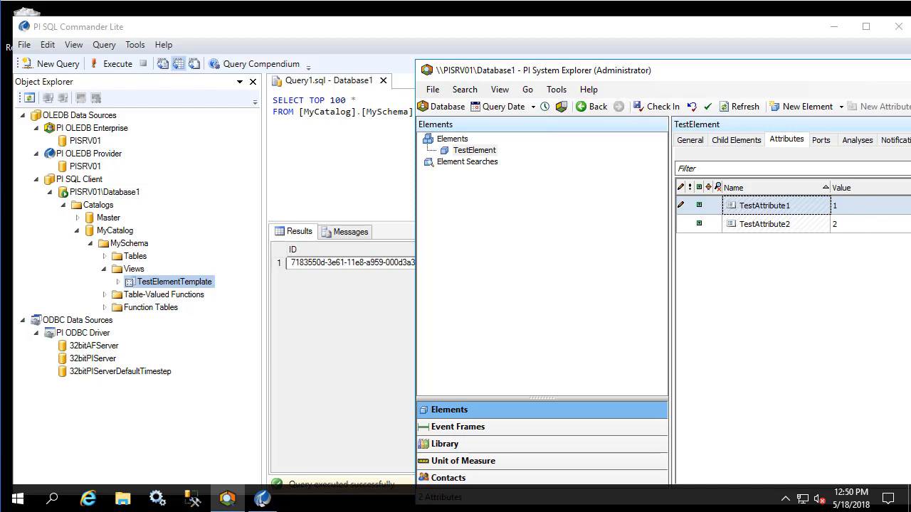
# Step: Switch to the Configuration database and examine the TestElementTemplate attributes under OSIsoft, RTQP Engine, Custom Objects, the database ID, MyCatalog and MySchema
pyautogui.click(443, 106)
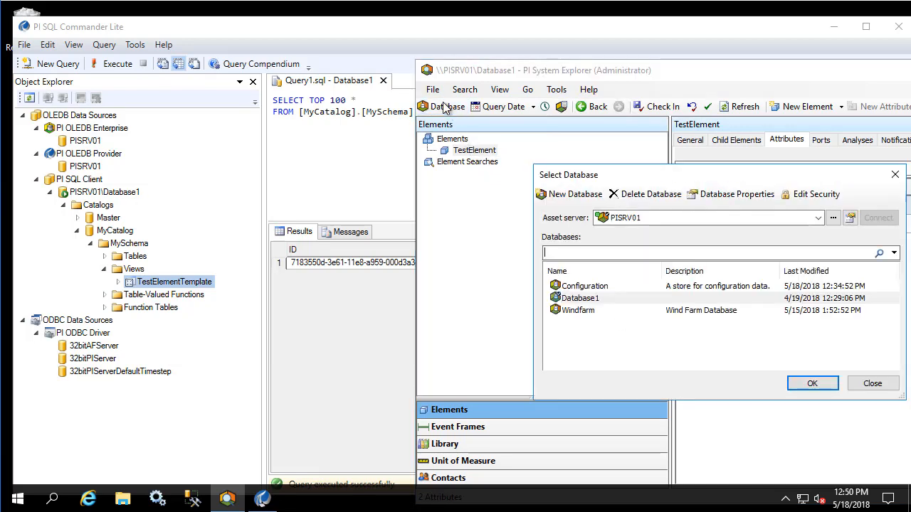
pyautogui.doubleClick(594, 287)
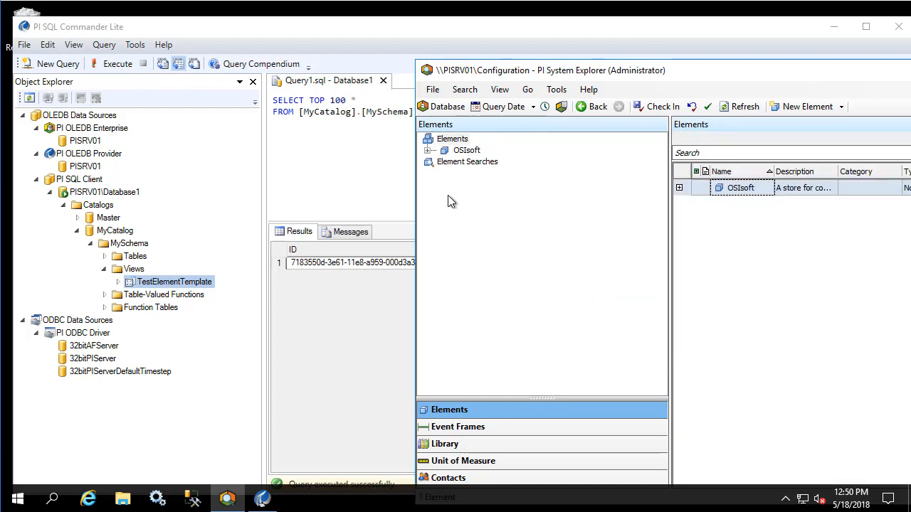
pyautogui.click(427, 150)
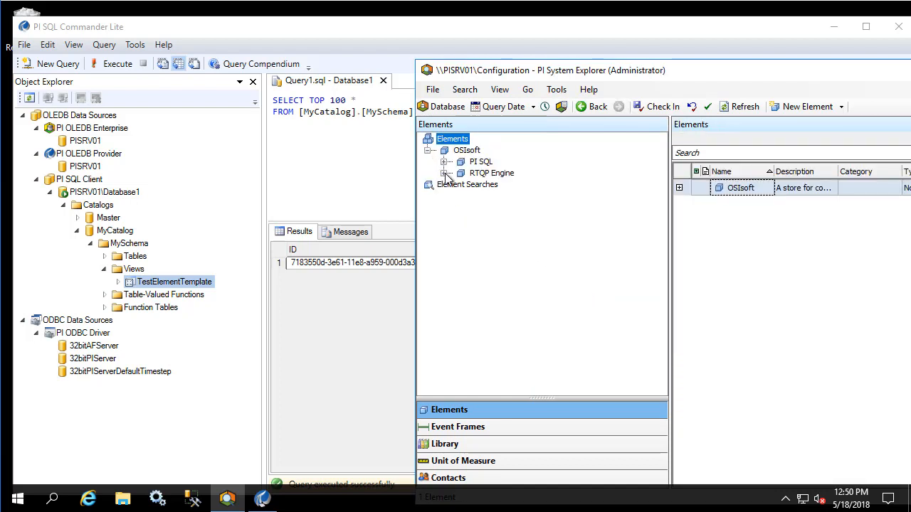
pyautogui.click(444, 173)
pyautogui.click(459, 184)
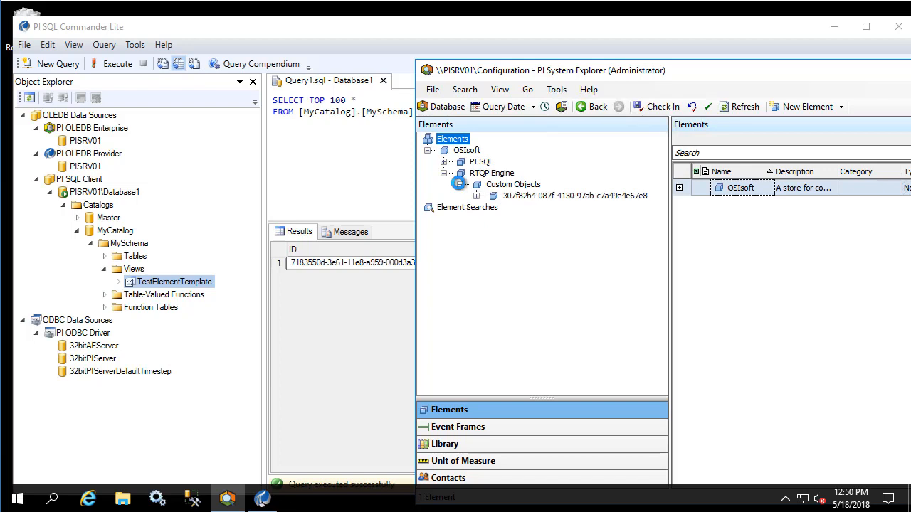
pyautogui.click(476, 196)
pyautogui.click(493, 207)
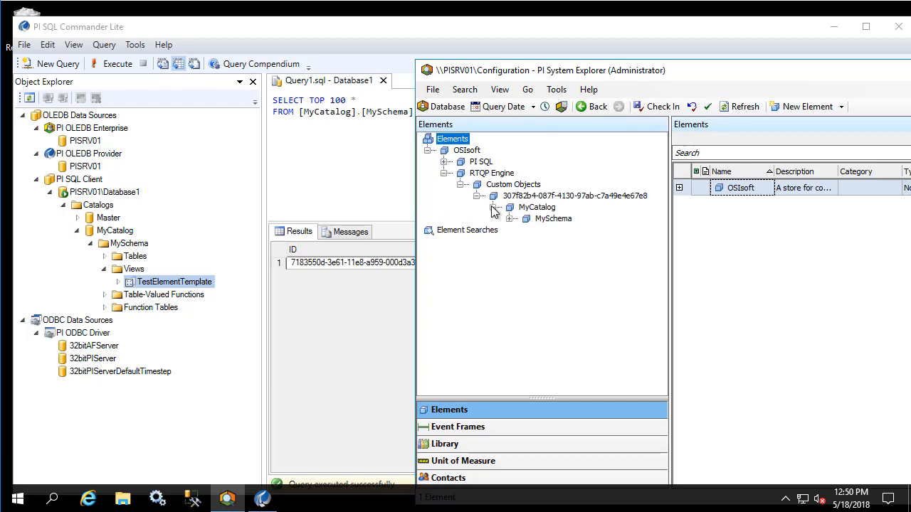
pyautogui.click(508, 218)
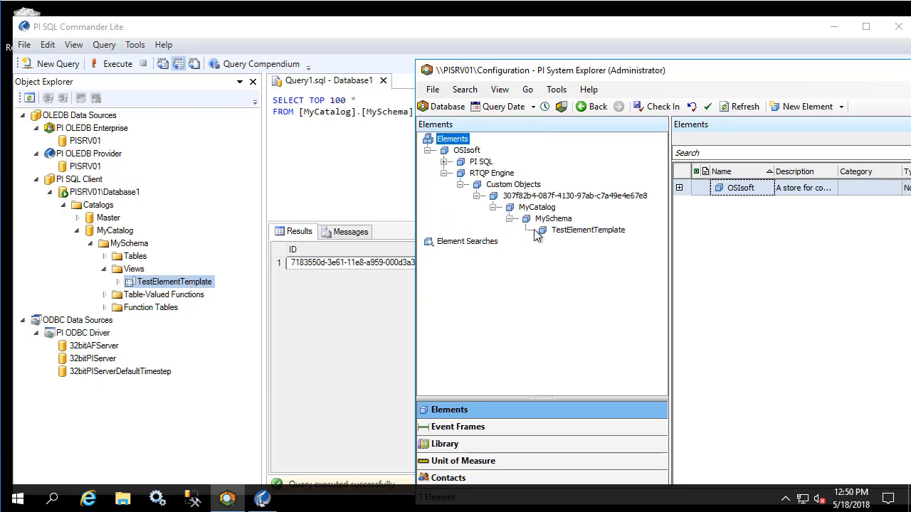
pyautogui.click(569, 230)
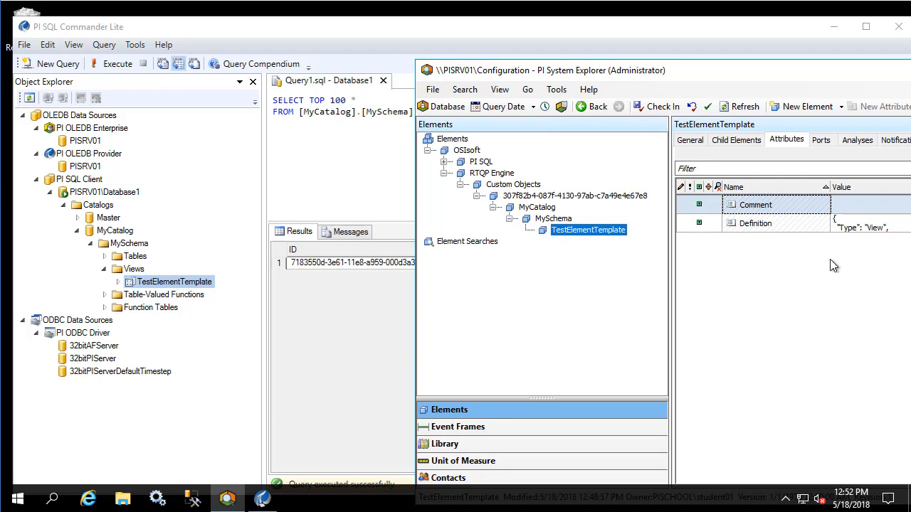
# Step: Close both PI System Explorer and PI SQL Commander Lite
pyautogui.moveTo(768, 74); pyautogui.dragTo(481, 120)
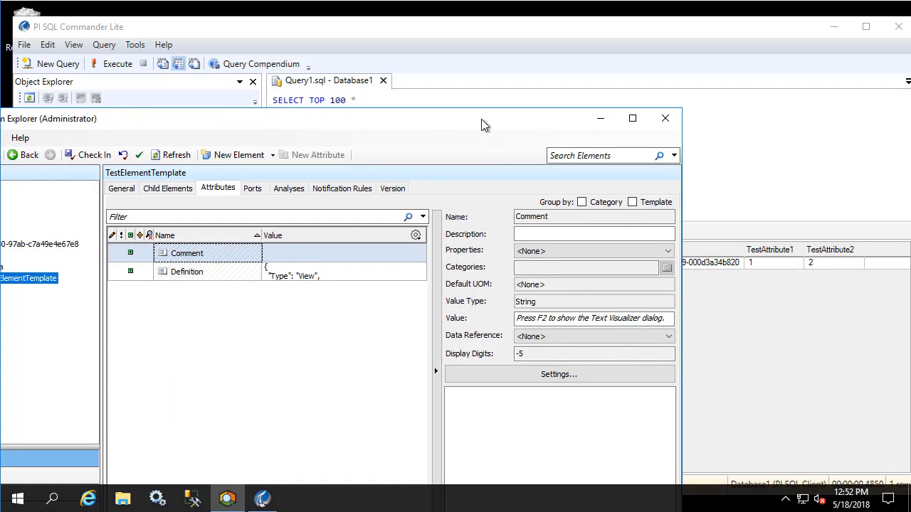
pyautogui.click(664, 118)
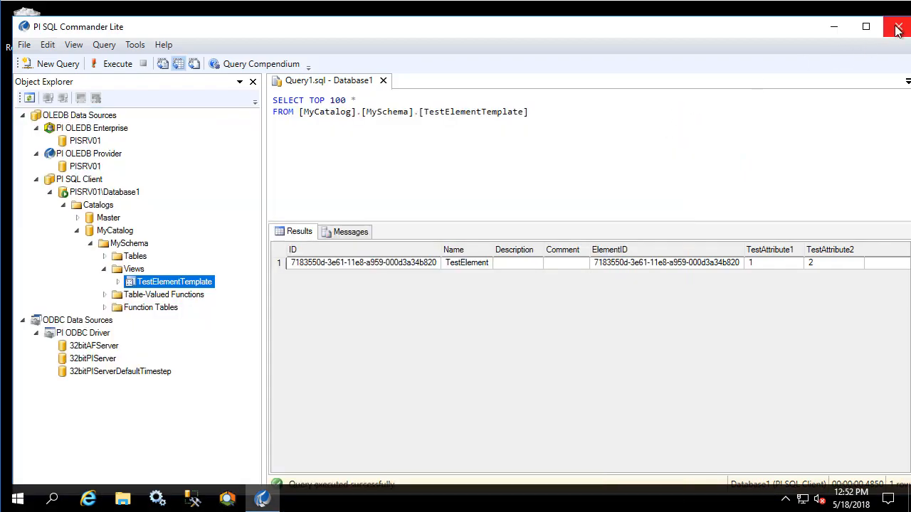
pyautogui.click(898, 27)
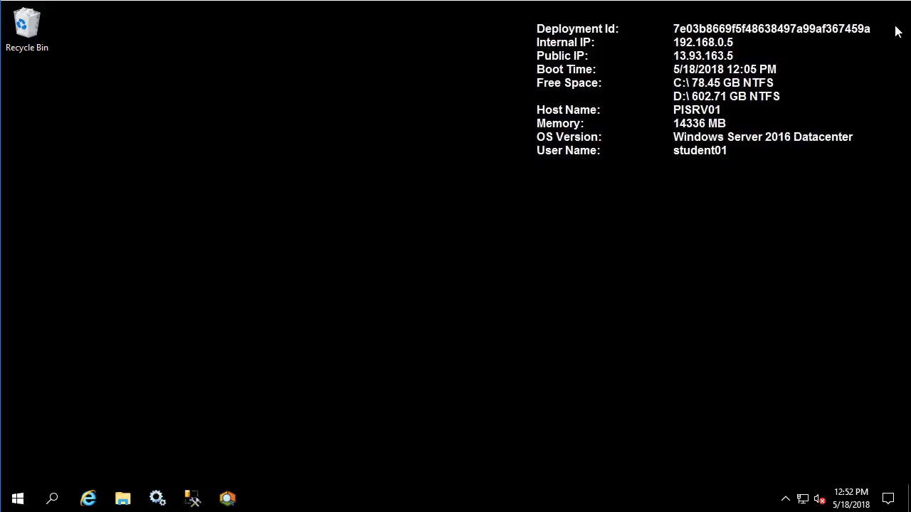
# Step: Launch the standard PI SQL Commander Lite, not the 64-bit version, from the PI System program group
pyautogui.click(10, 507)
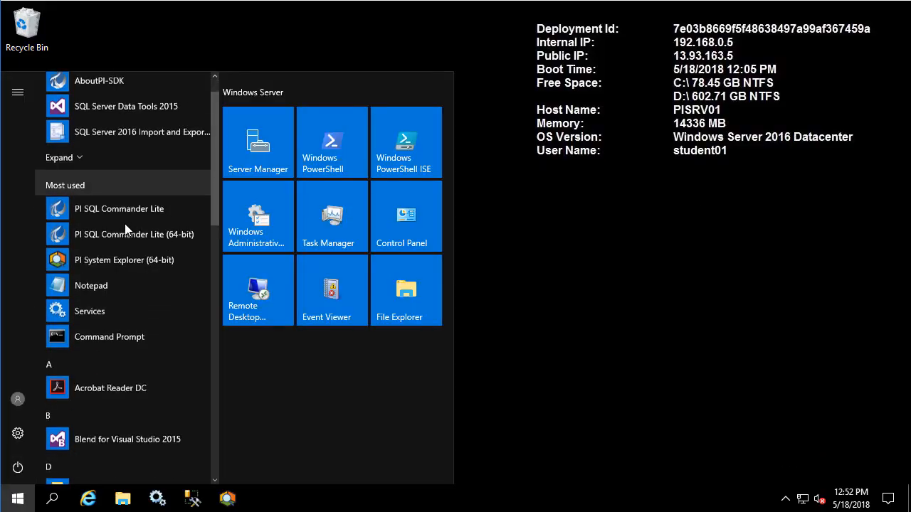
pyautogui.scroll(-5, 125, 228)
pyautogui.scroll(-4, 125, 228)
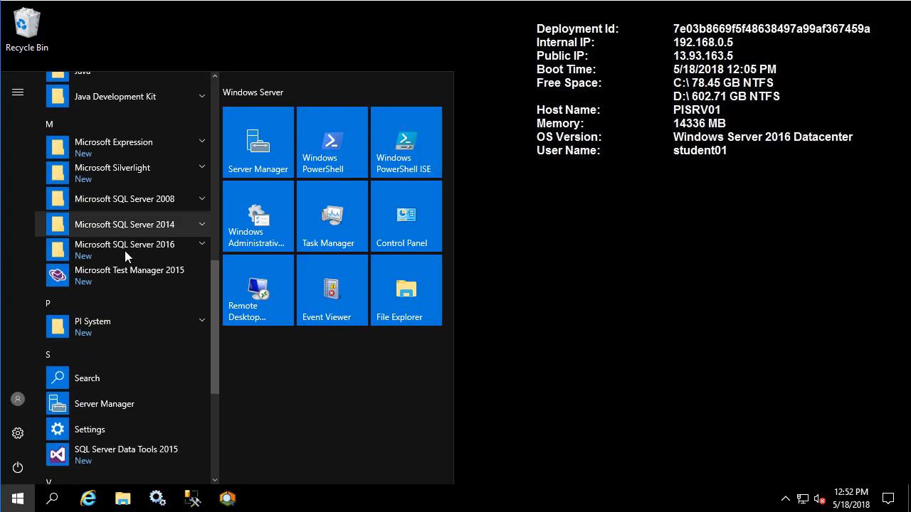
pyautogui.click(118, 335)
pyautogui.scroll(-2, 118, 348)
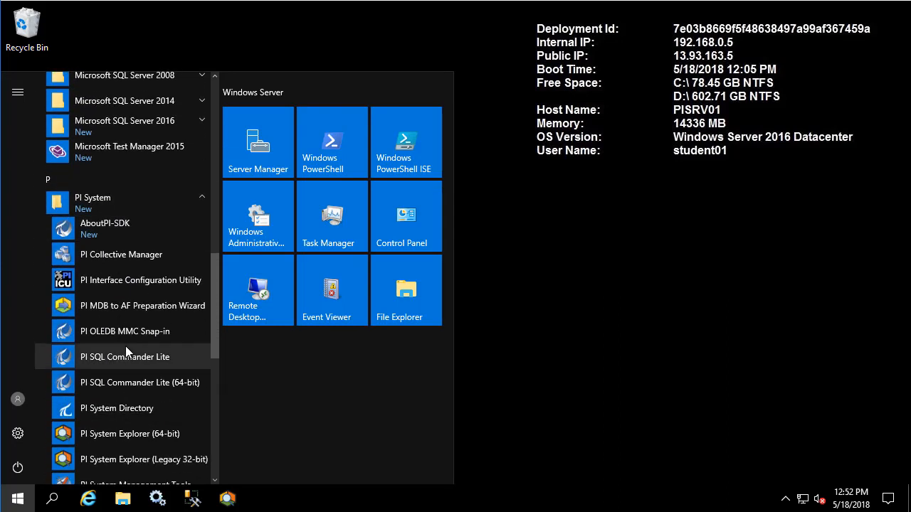
pyautogui.click(135, 356)
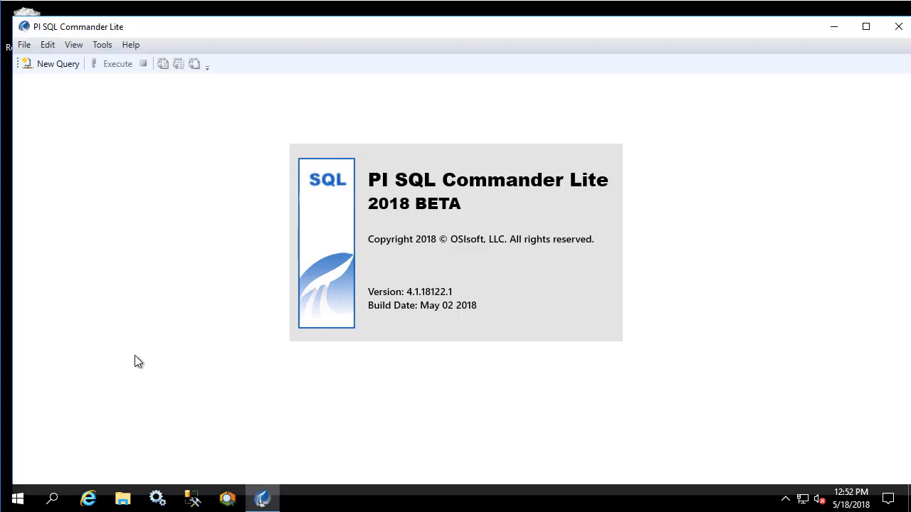